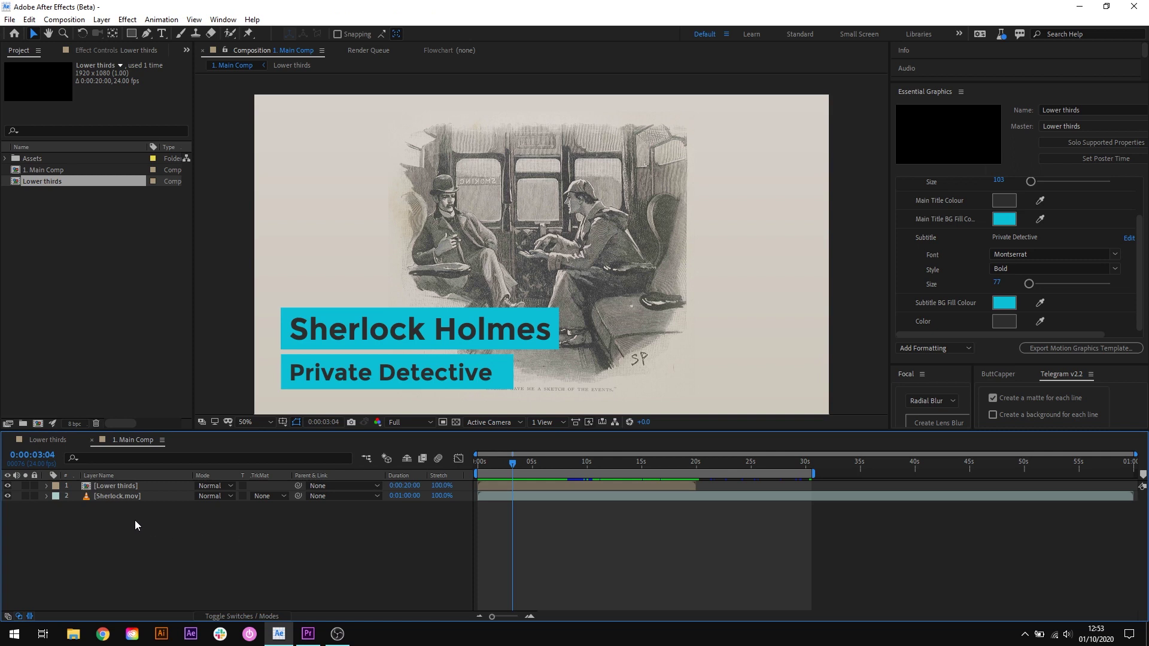
- Select the Lower thirds layer and set the Main Comp work area end at 20 seconds with N
left_click(127, 496)
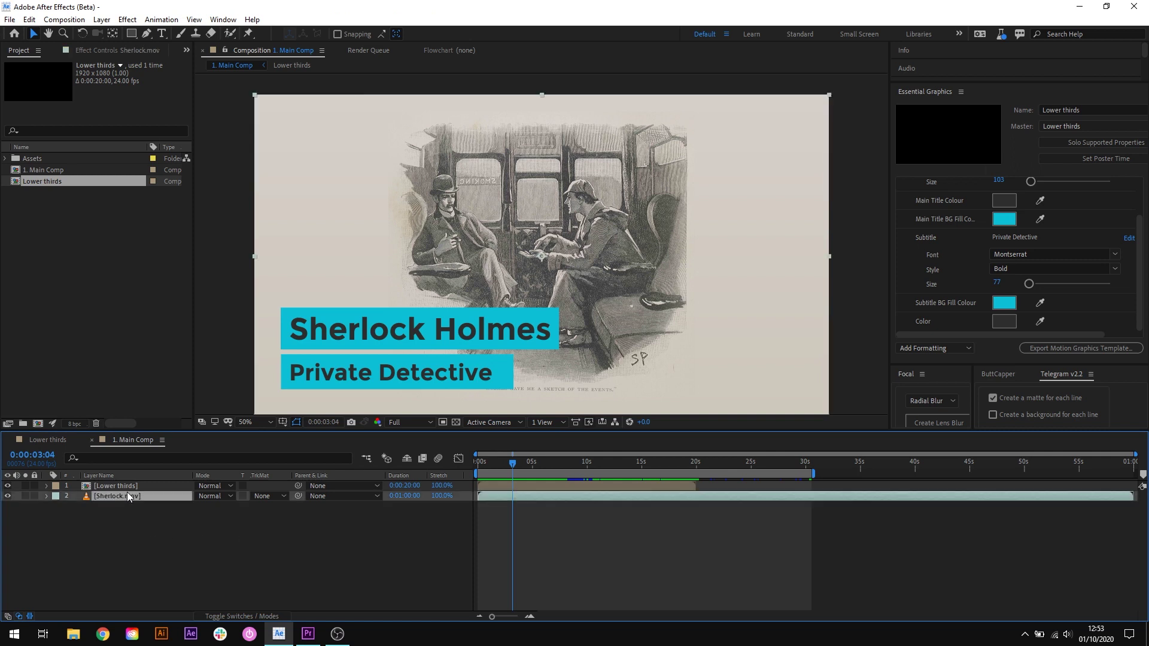
left_click(136, 485)
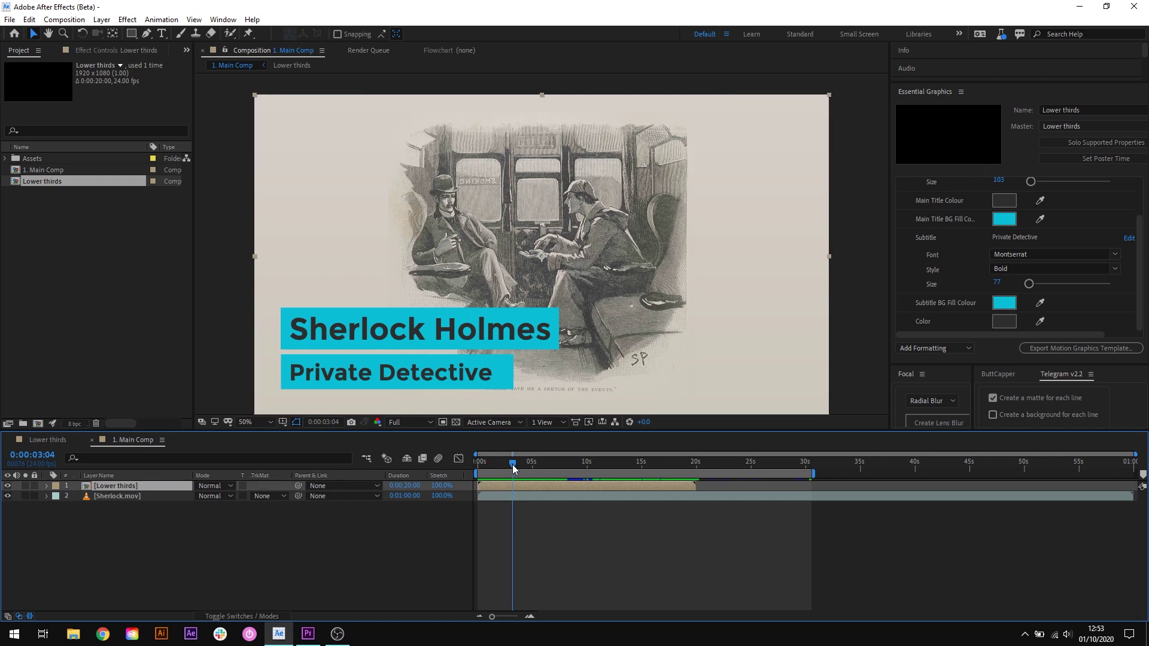
left_click_drag(512, 465, 656, 513)
key("n")
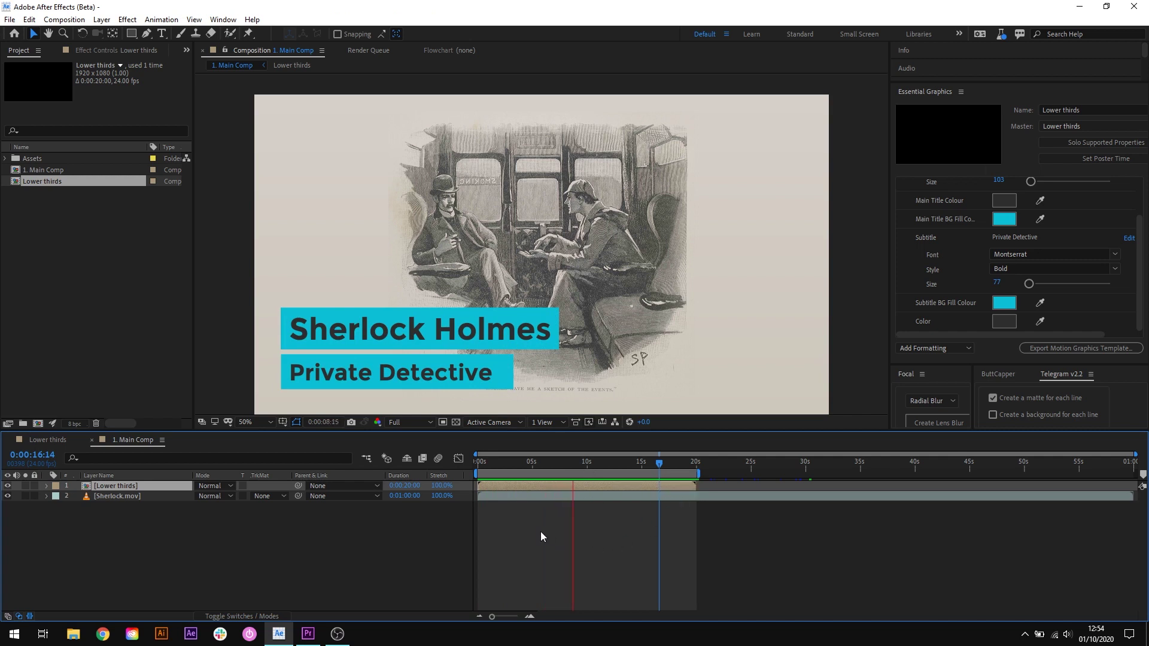
left_click(671, 463)
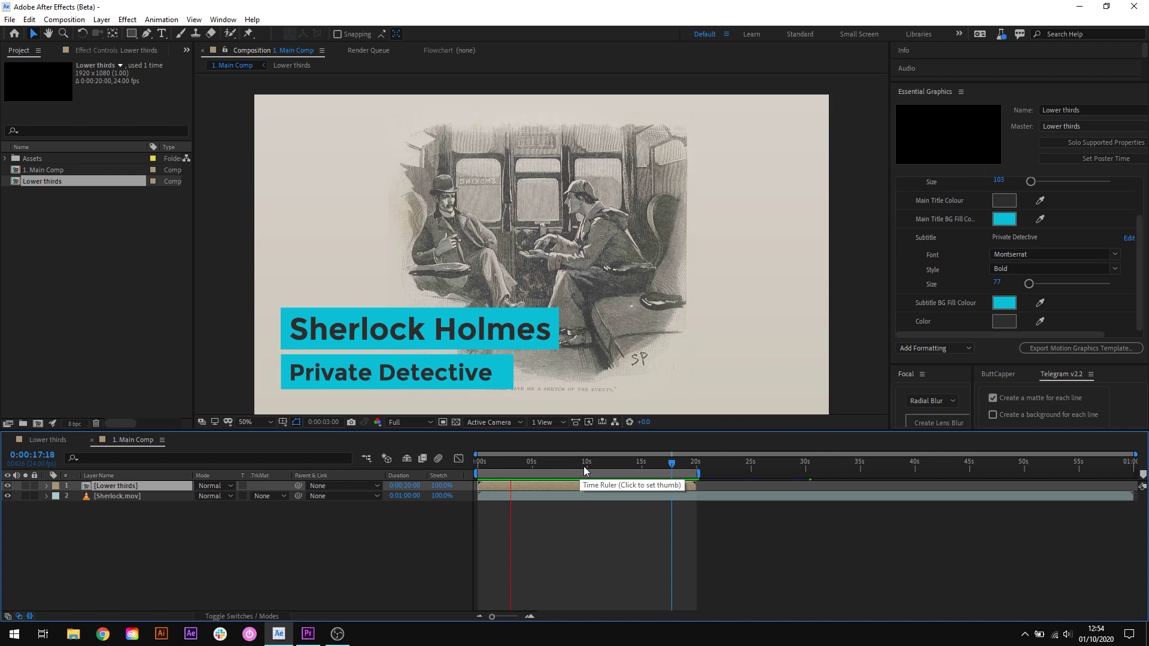
key("space")
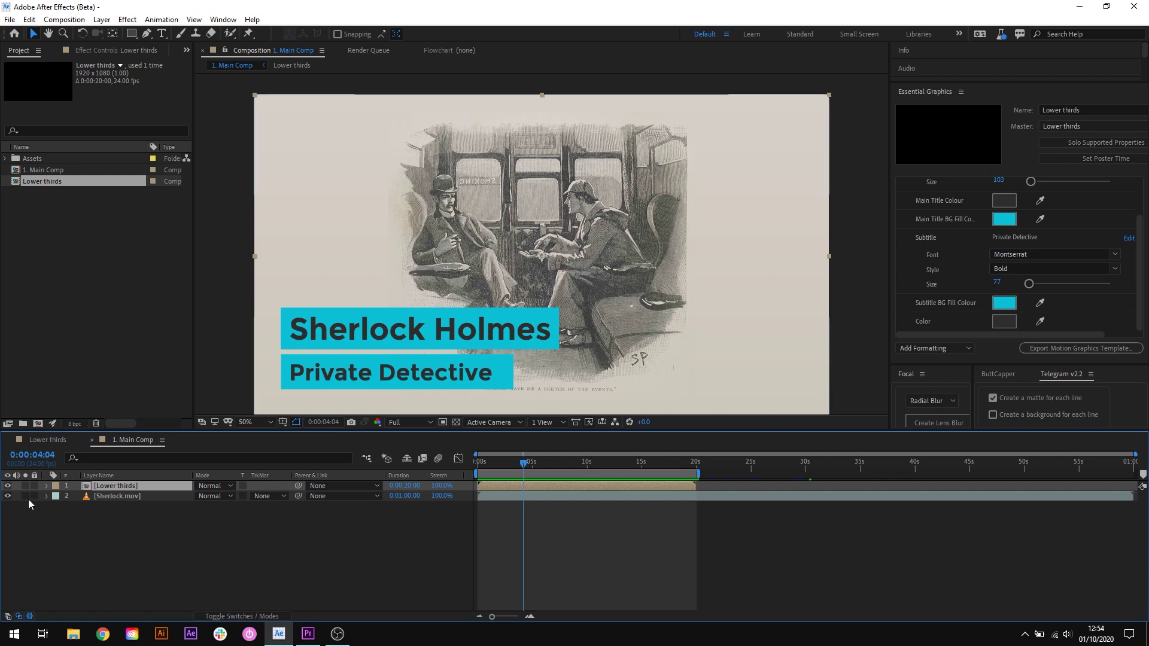
right_click(145, 485)
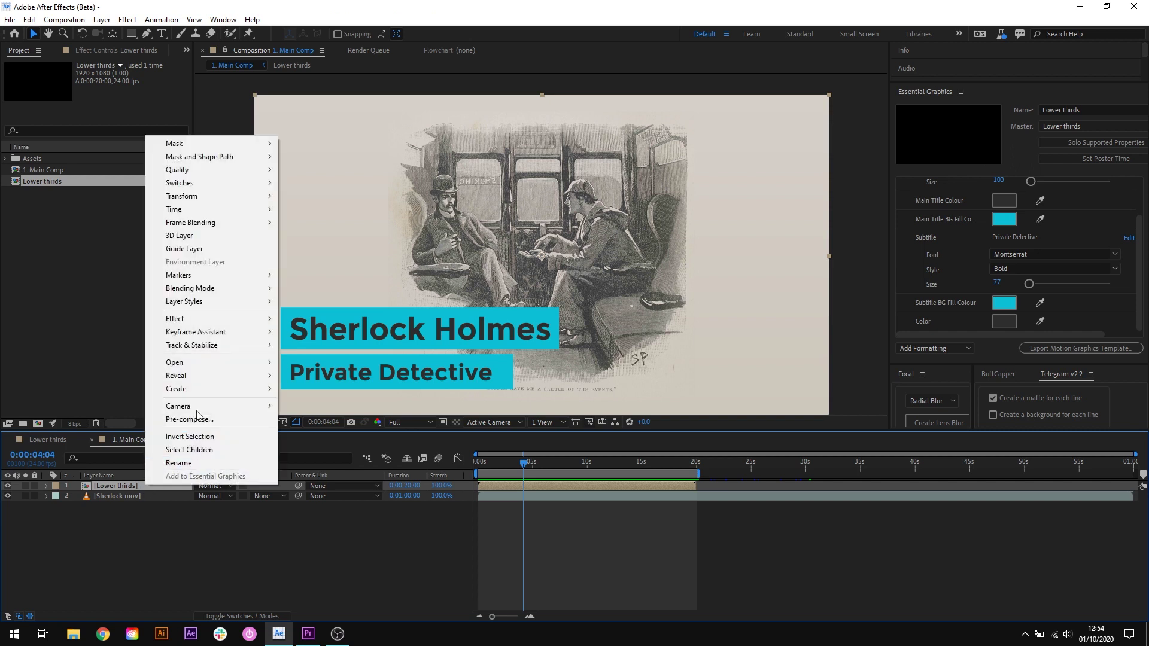
mouse_move(248, 218)
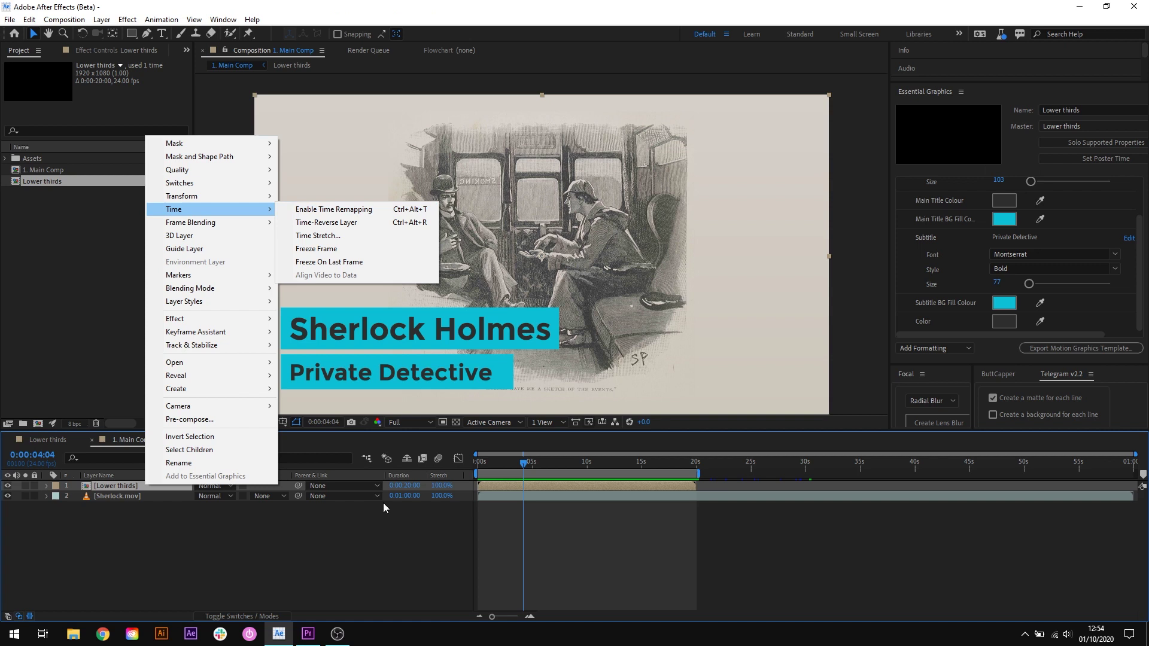
left_click(362, 531)
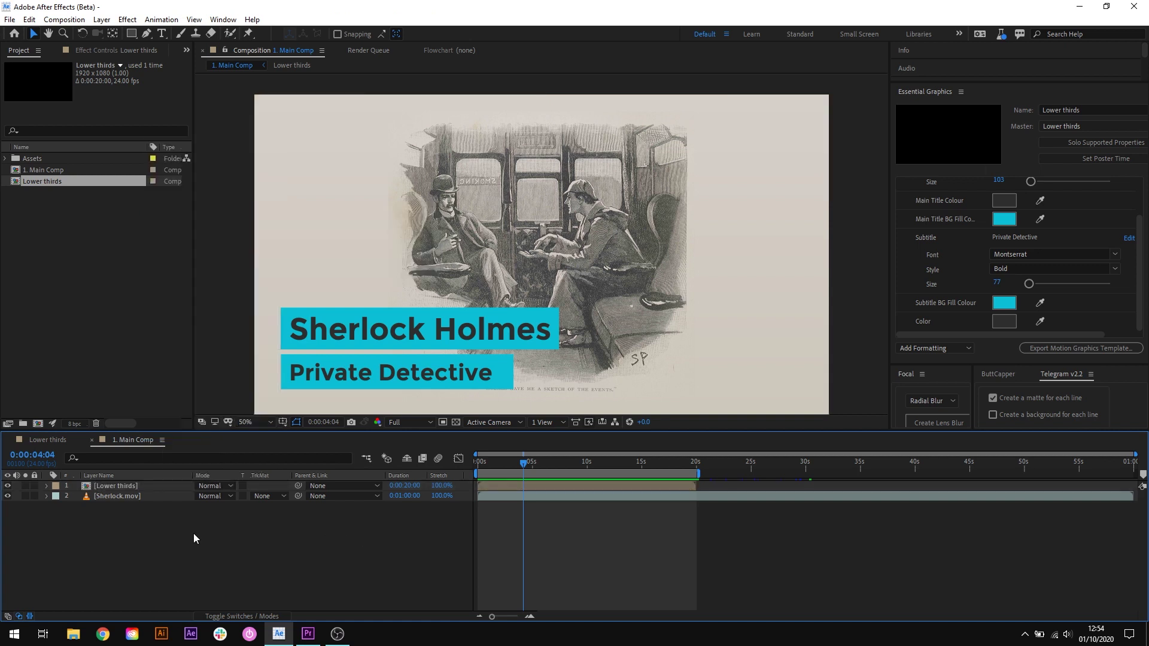
- Open the Lower thirds precomp, look over its layers and scrub through the title animation
double_click(146, 486)
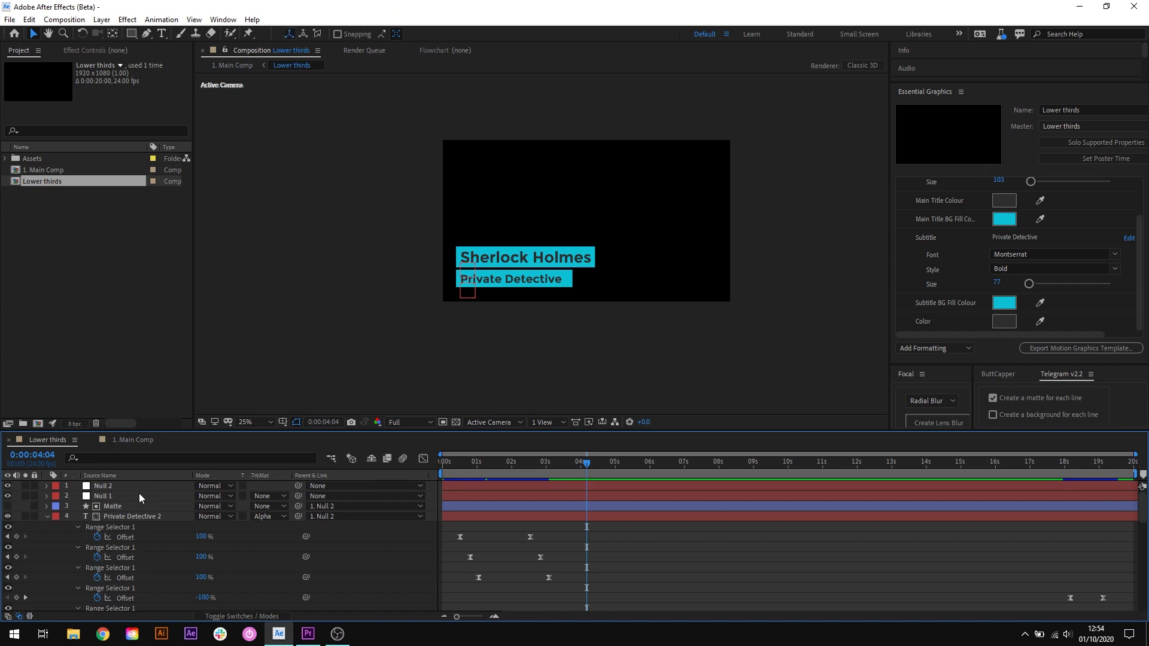
scroll(469, 525, "down", 2)
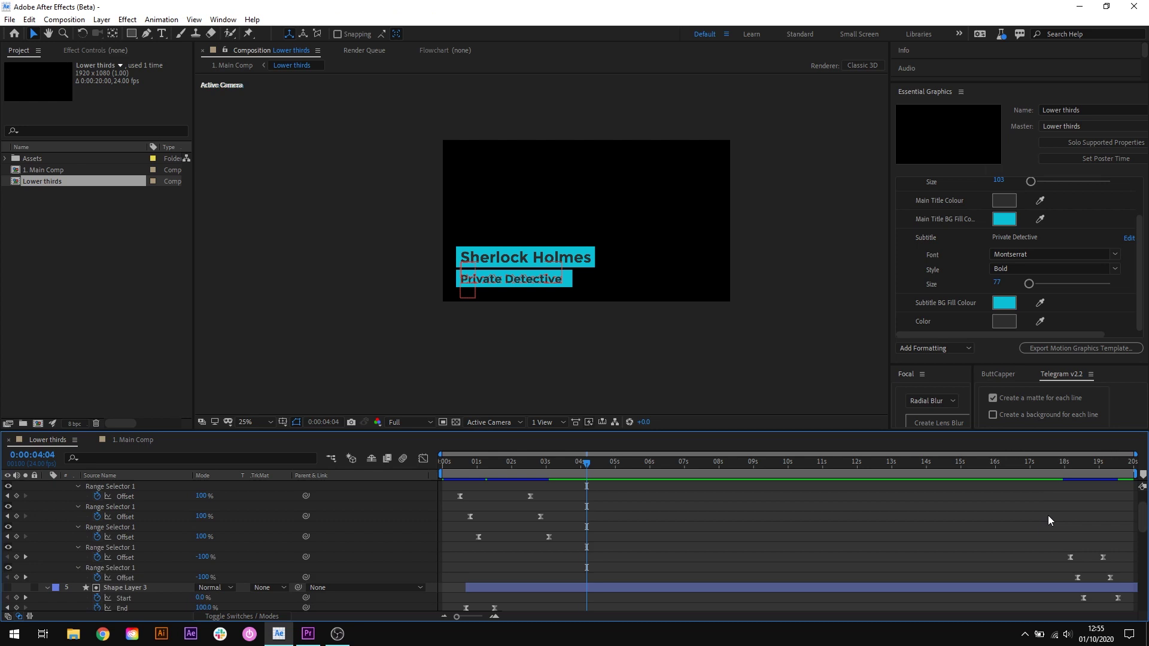
scroll(1048, 515, "down", 1)
scroll(885, 507, "up", 4)
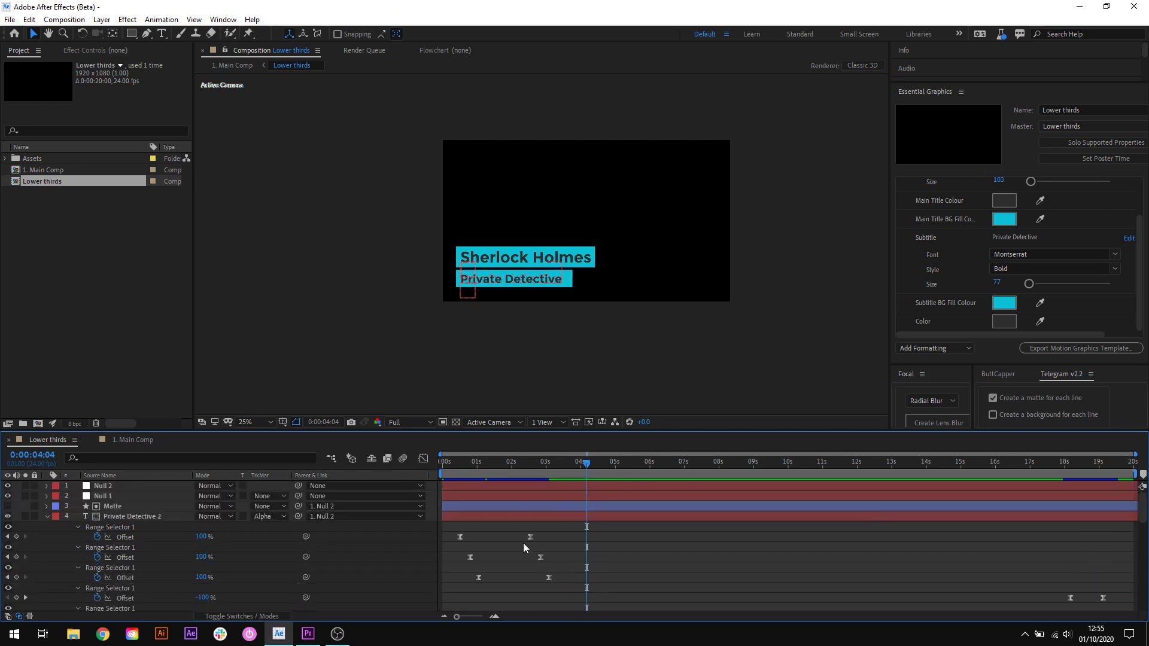
left_click_drag(582, 464, 434, 461)
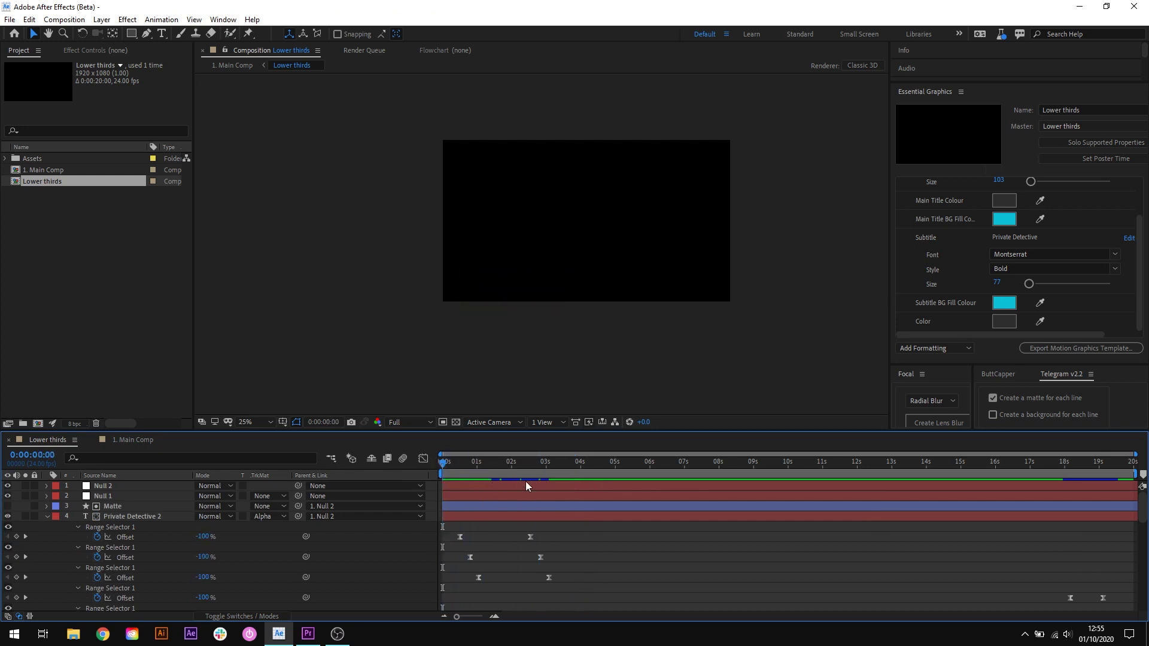
left_click_drag(560, 461, 432, 461)
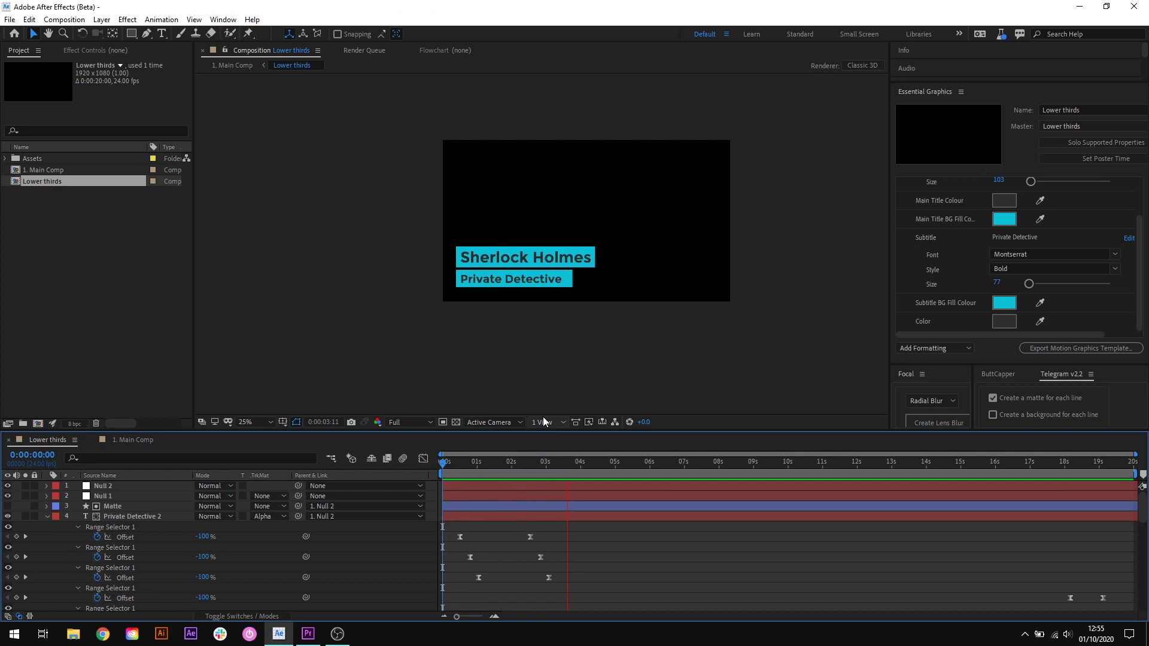
key("space")
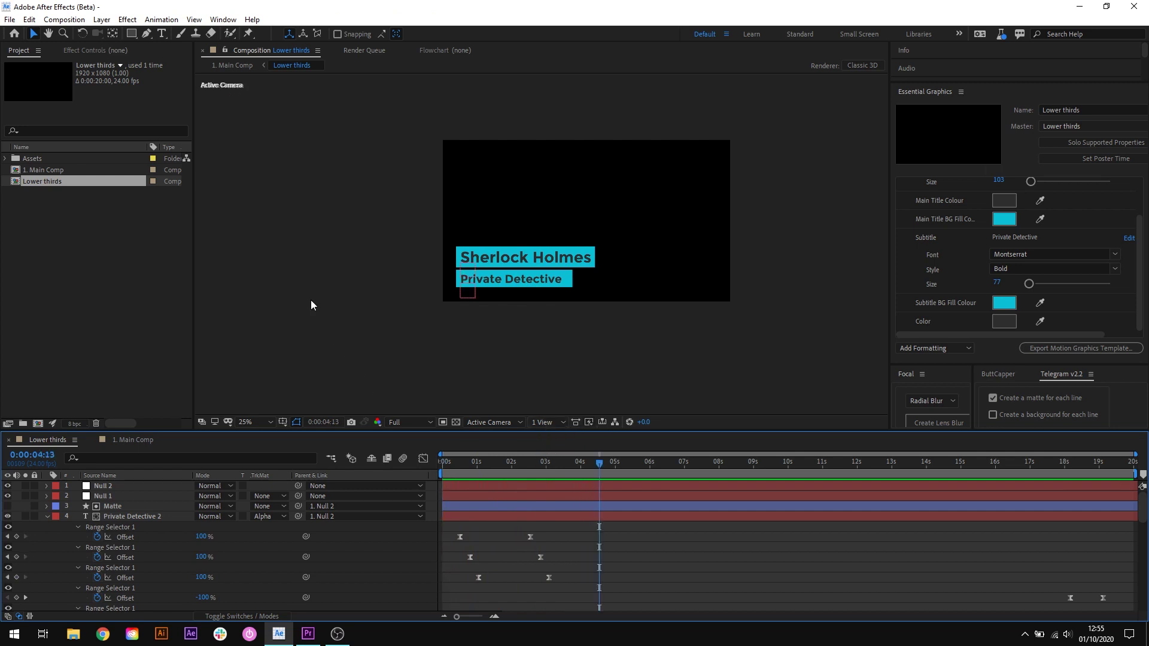
- Create a Responsive Design intro region and set it to end at about 3 seconds
left_click(64, 19)
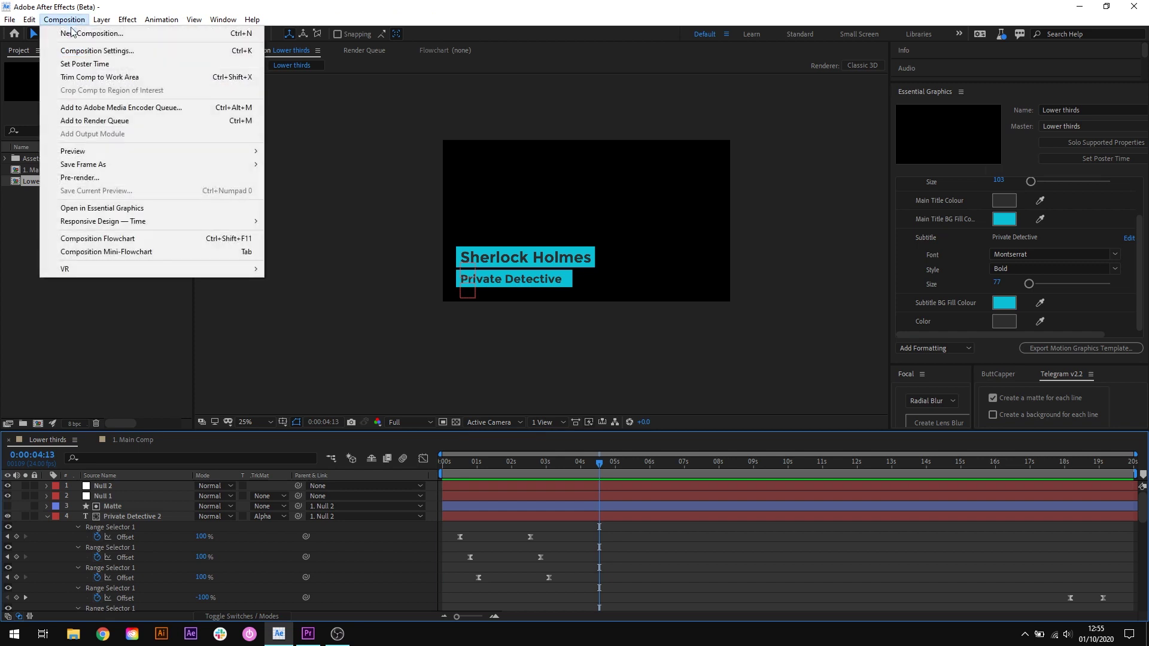
mouse_move(174, 221)
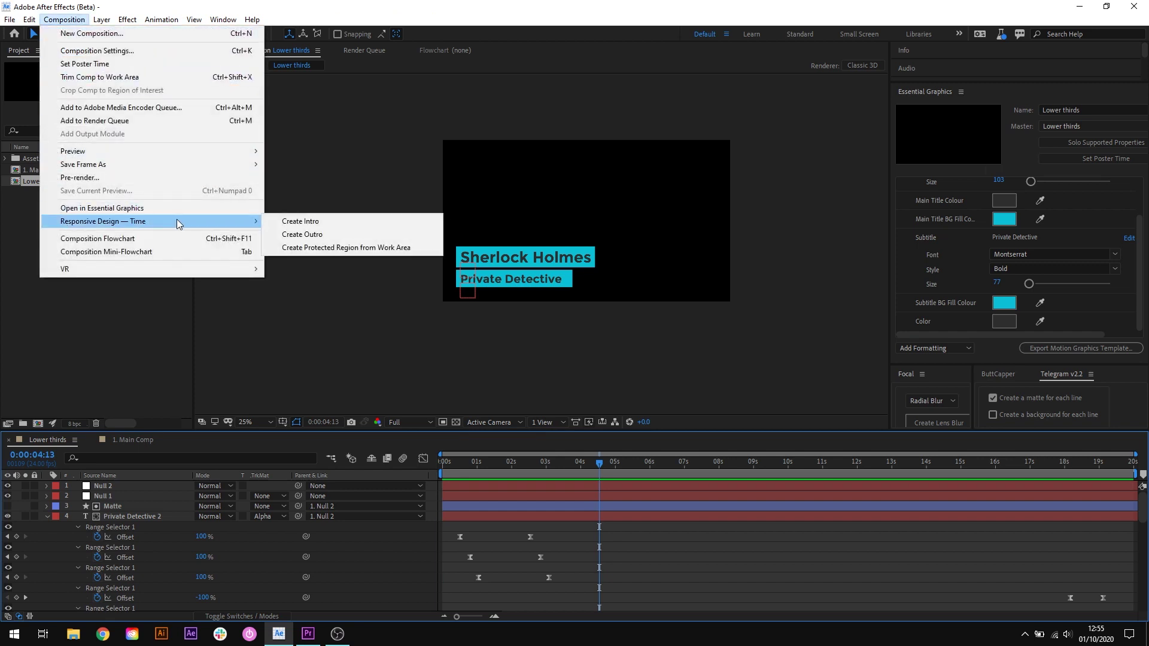
left_click(361, 224)
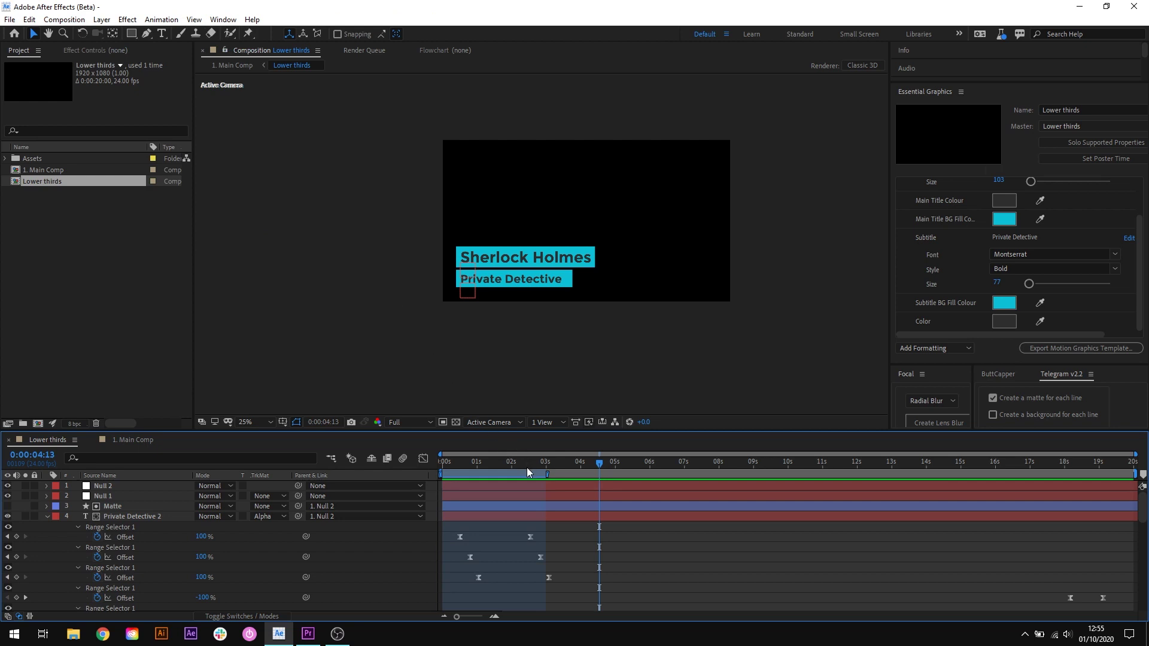
left_click_drag(547, 474, 564, 474)
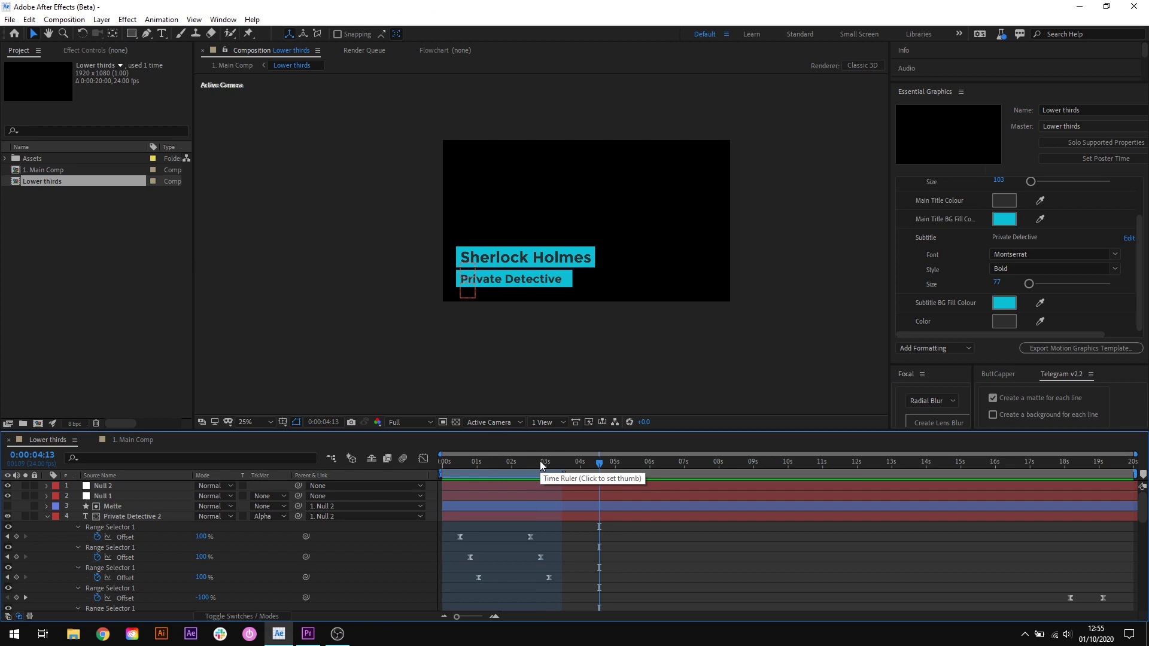
mouse_move(563, 474)
left_mouse_down()
mouse_move(455, 462)
mouse_move(496, 462)
left_mouse_up()
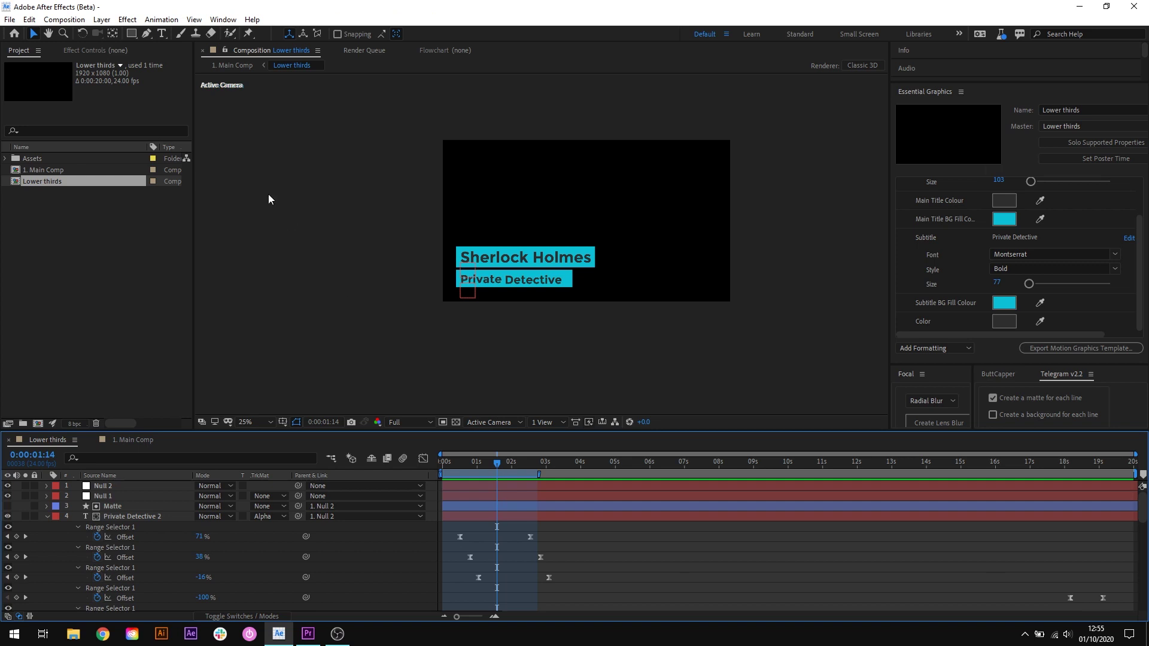
- Create a Responsive Design outro region starting near 17.8 seconds, then go back to Main Comp
left_click(72, 20)
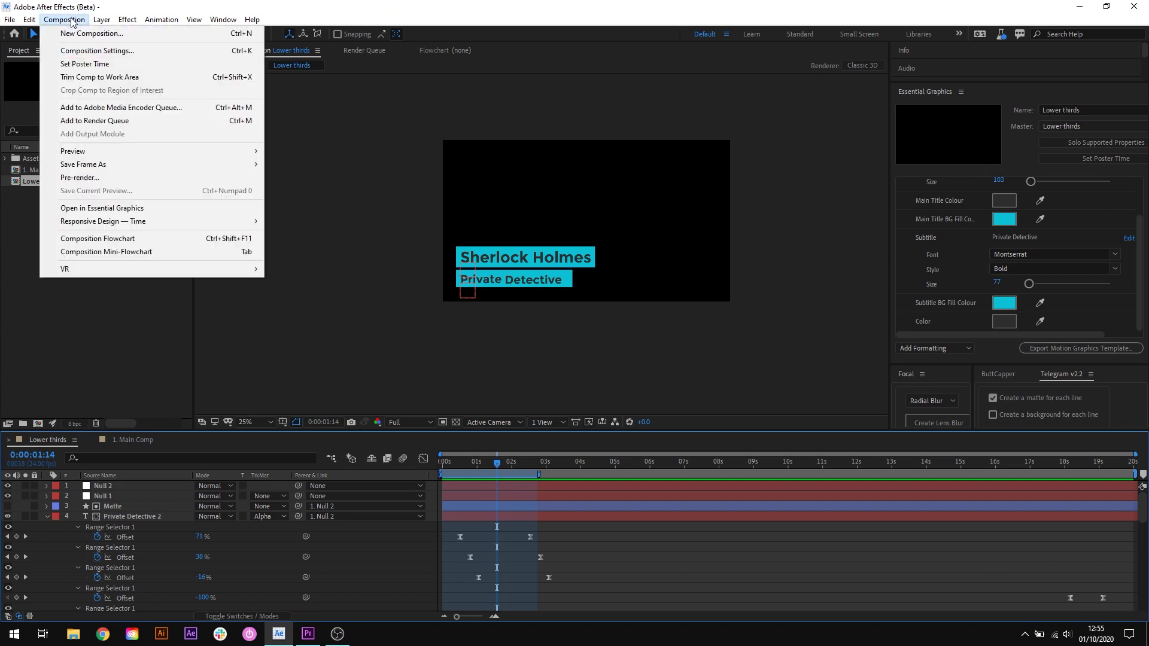
mouse_move(183, 226)
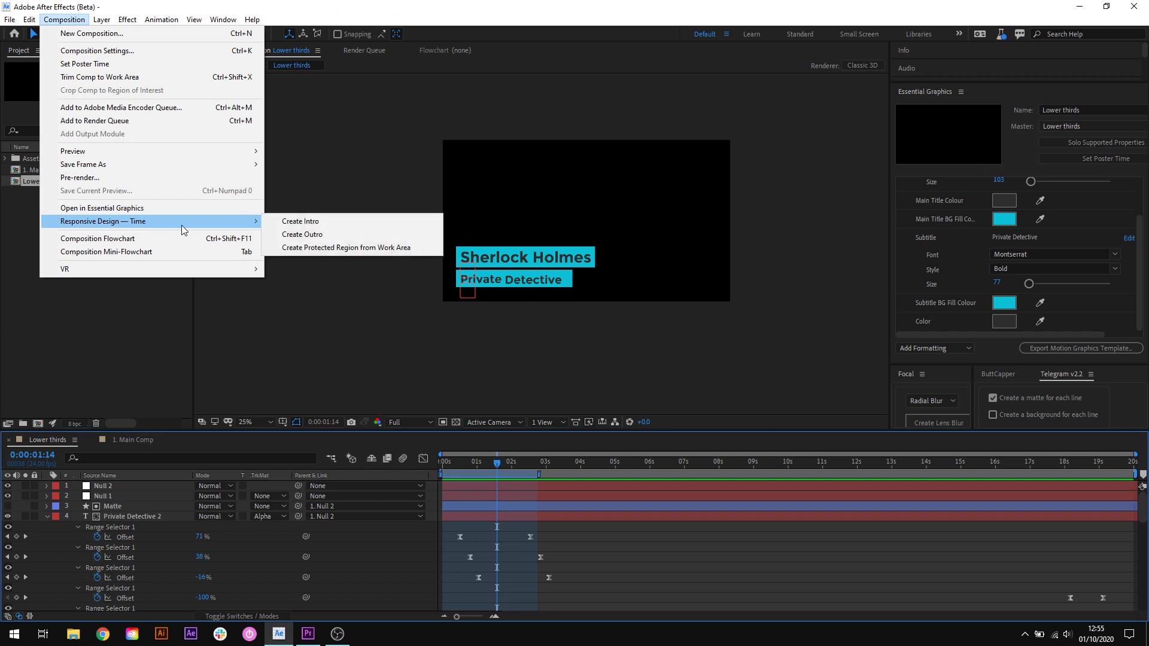
left_click(357, 236)
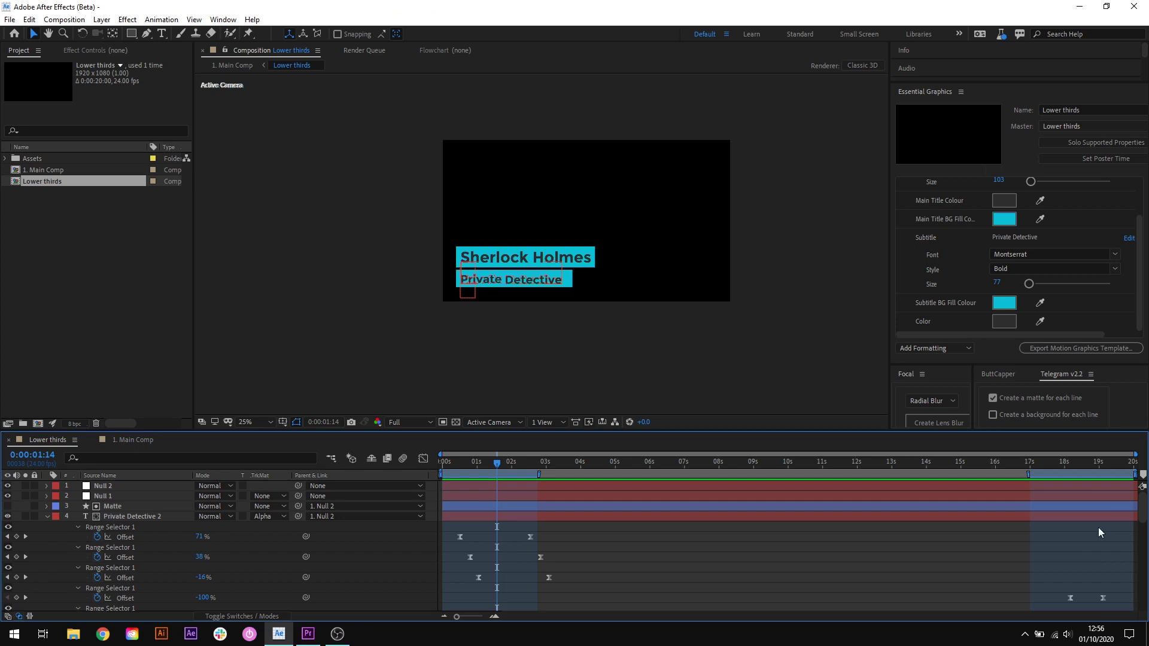
left_click_drag(1135, 474, 1106, 474)
mouse_move(1026, 473)
left_mouse_down()
mouse_move(1056, 473)
mouse_move(535, 464)
left_mouse_up()
left_click(1066, 465)
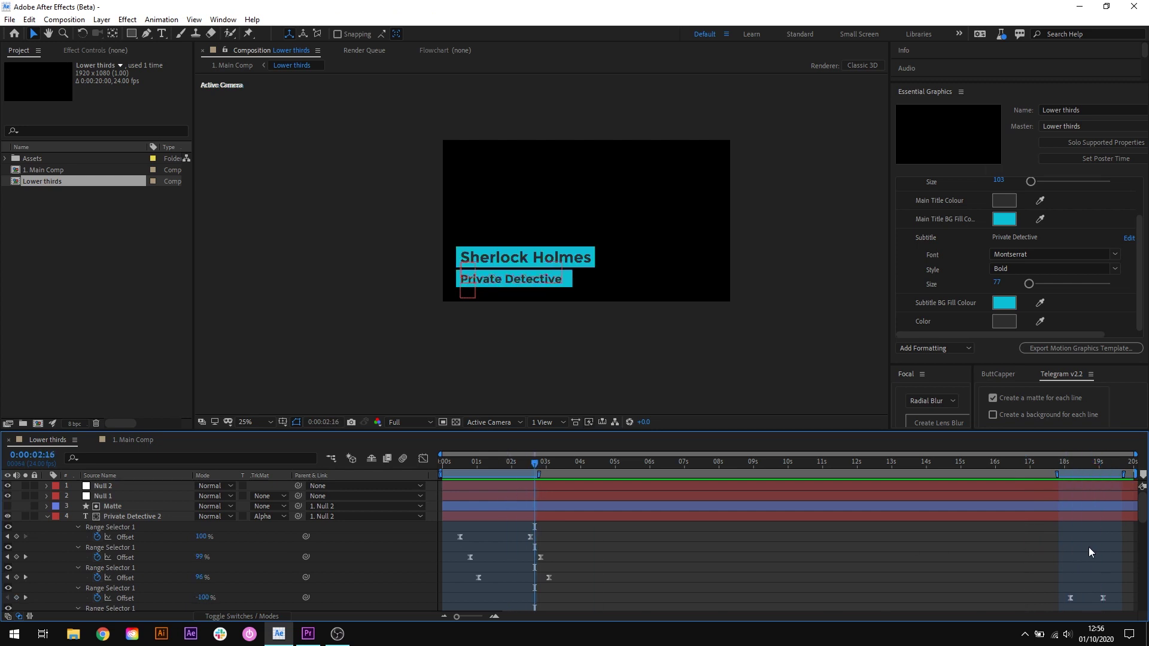
left_click(139, 442)
left_click(153, 528)
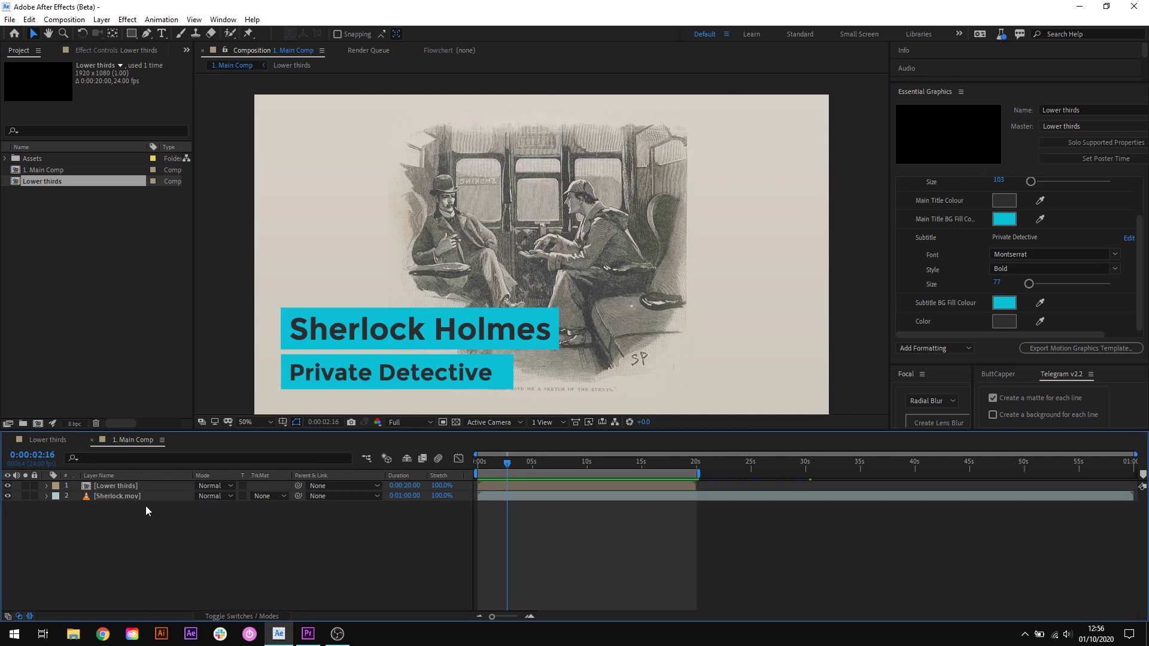
- Replace the Lower thirds layer in Main Comp with a fresh copy of the comp
left_click(143, 486)
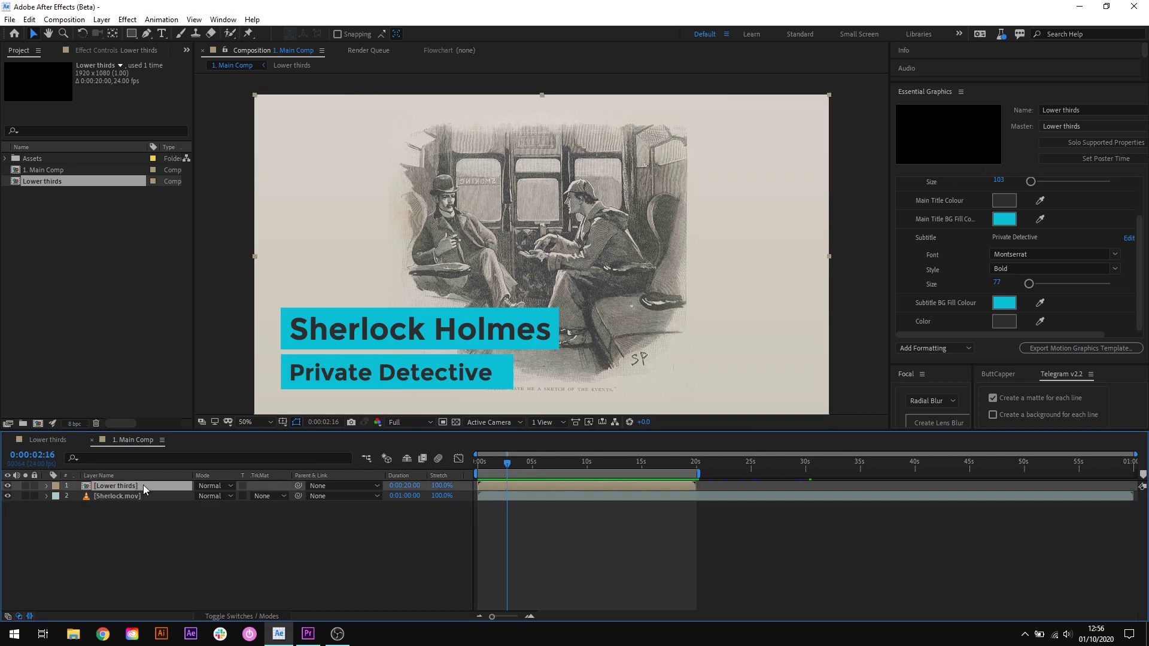
key("Delete")
left_click_drag(48, 185, 104, 483)
- Shorten the Lower thirds layer to about 10 seconds and end the work area there
left_click_drag(696, 486, 587, 486)
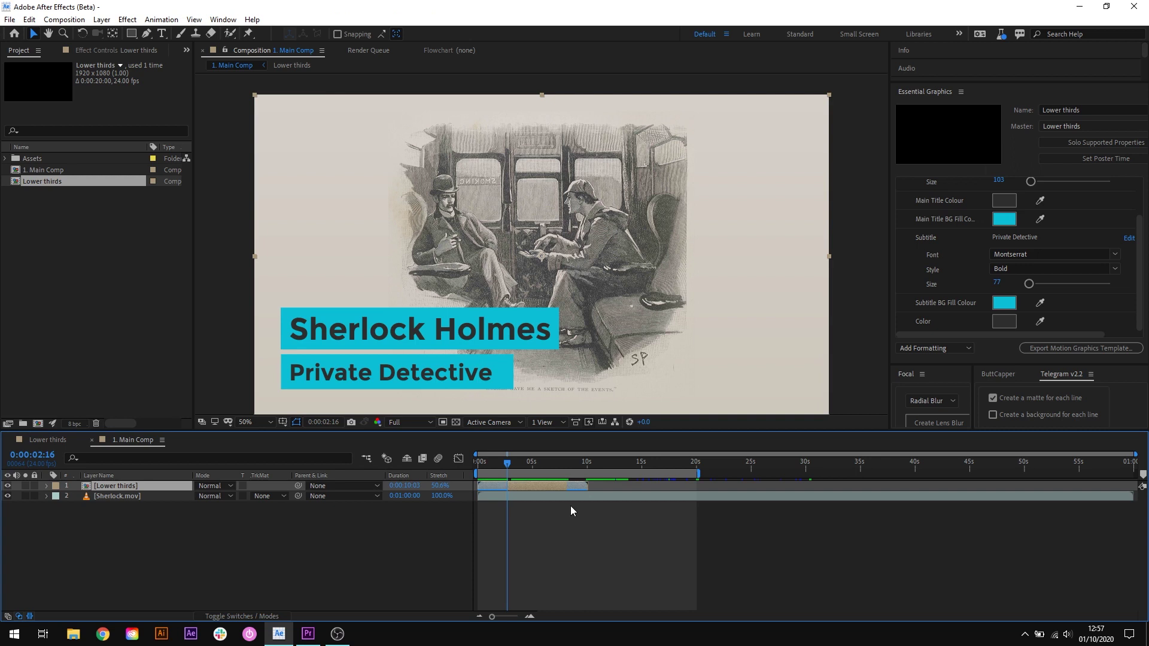
left_click(589, 471)
key("n")
left_click_drag(589, 471, 580, 478)
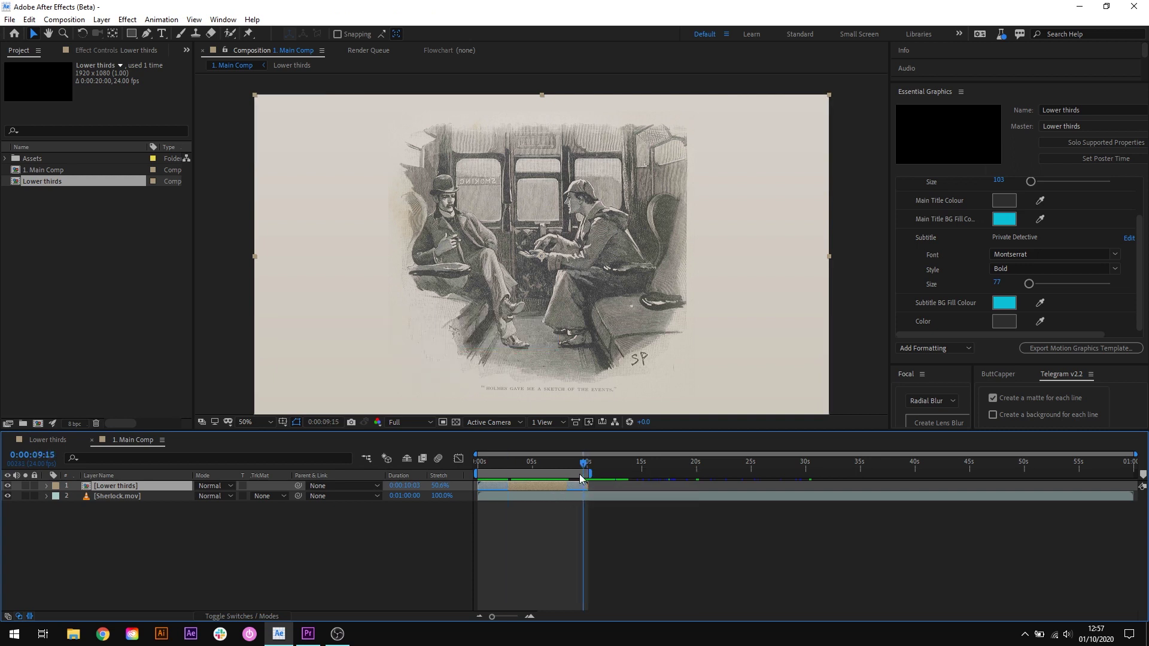
- Preview the 10-second lower third from the beginning
left_click(529, 467)
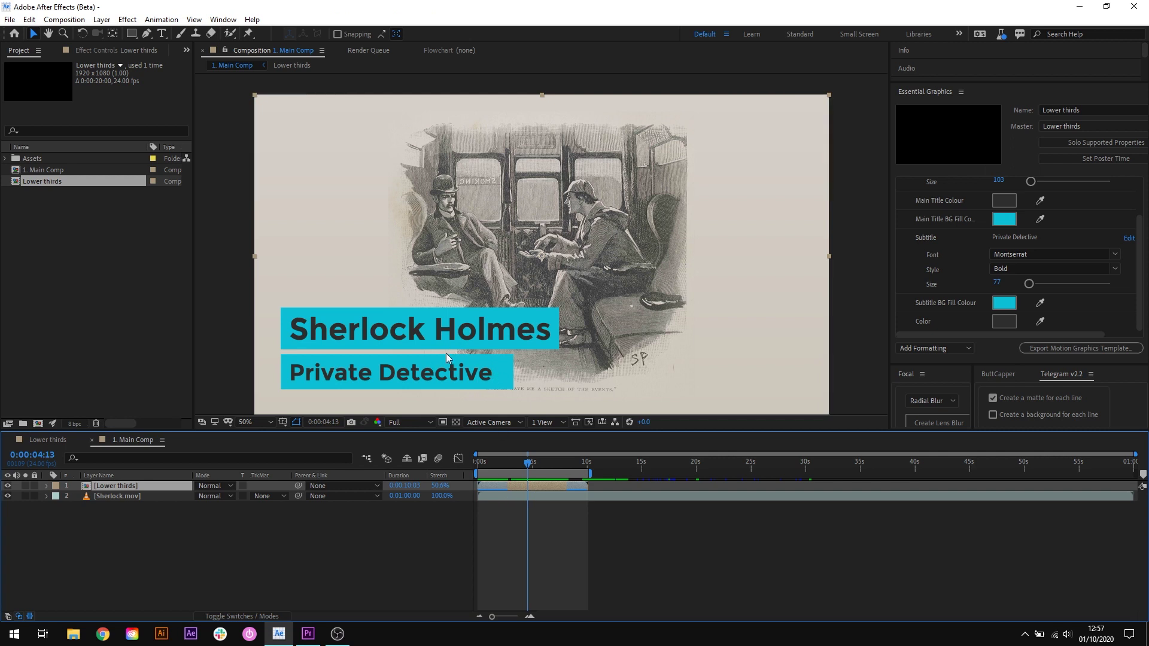
key("space")
key("Home")
key("space")
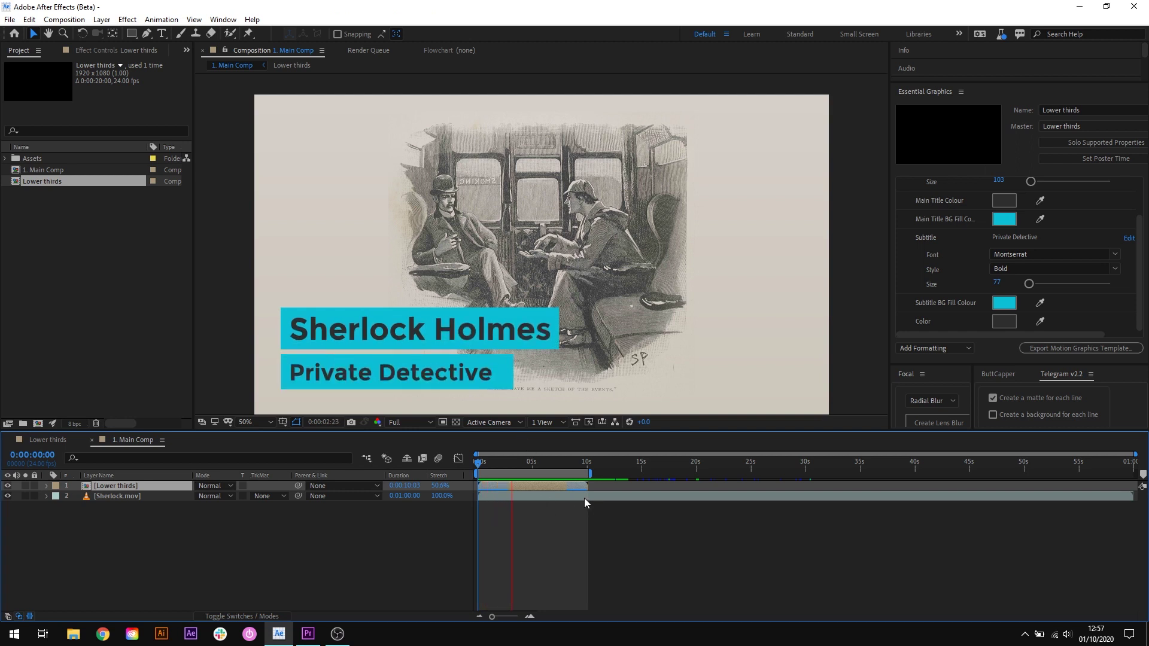
key("space")
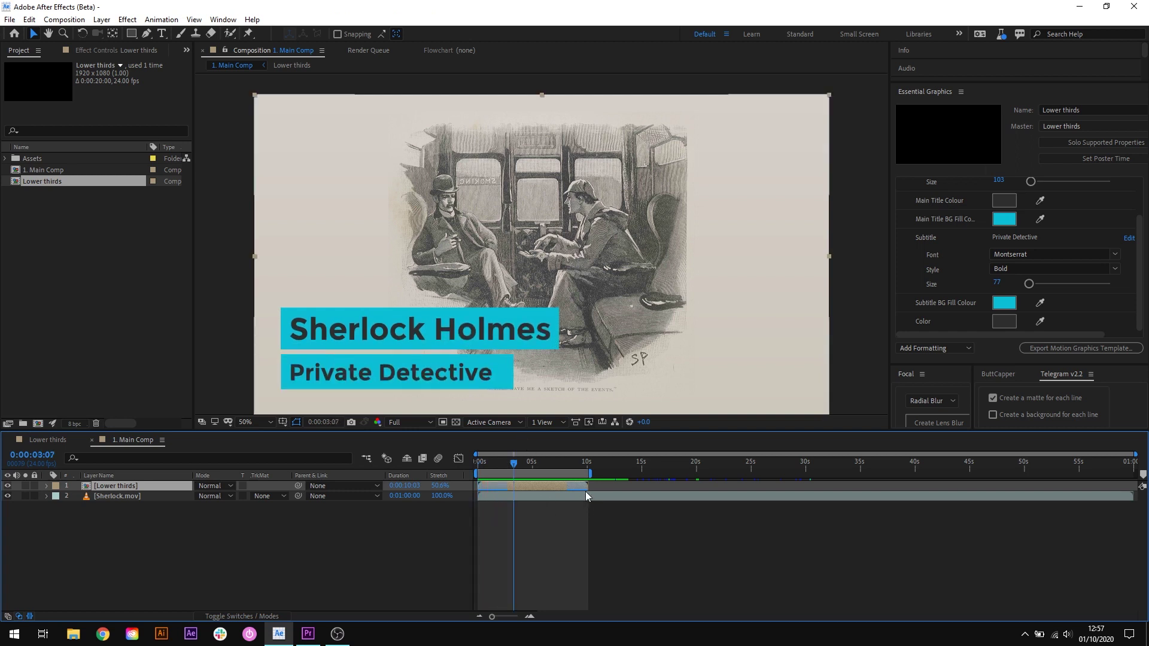
- Stretch the Lower thirds layer to about 30 seconds (151%) and preview it near 27 seconds
left_click_drag(586, 486, 808, 486)
left_click(775, 463)
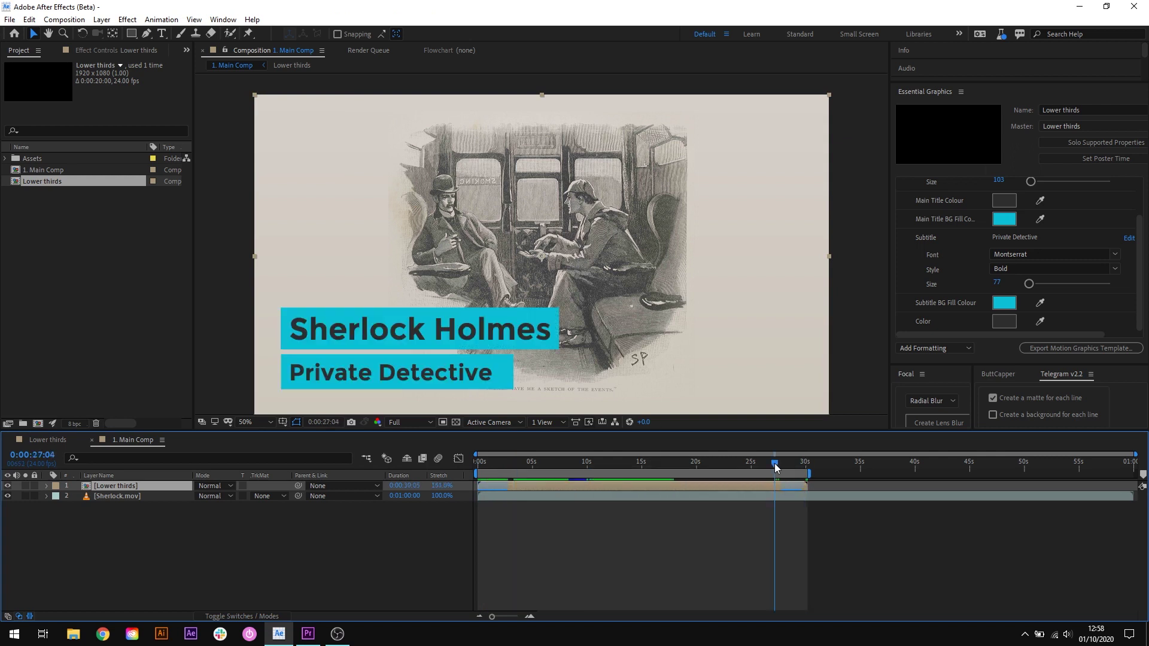
key("space")
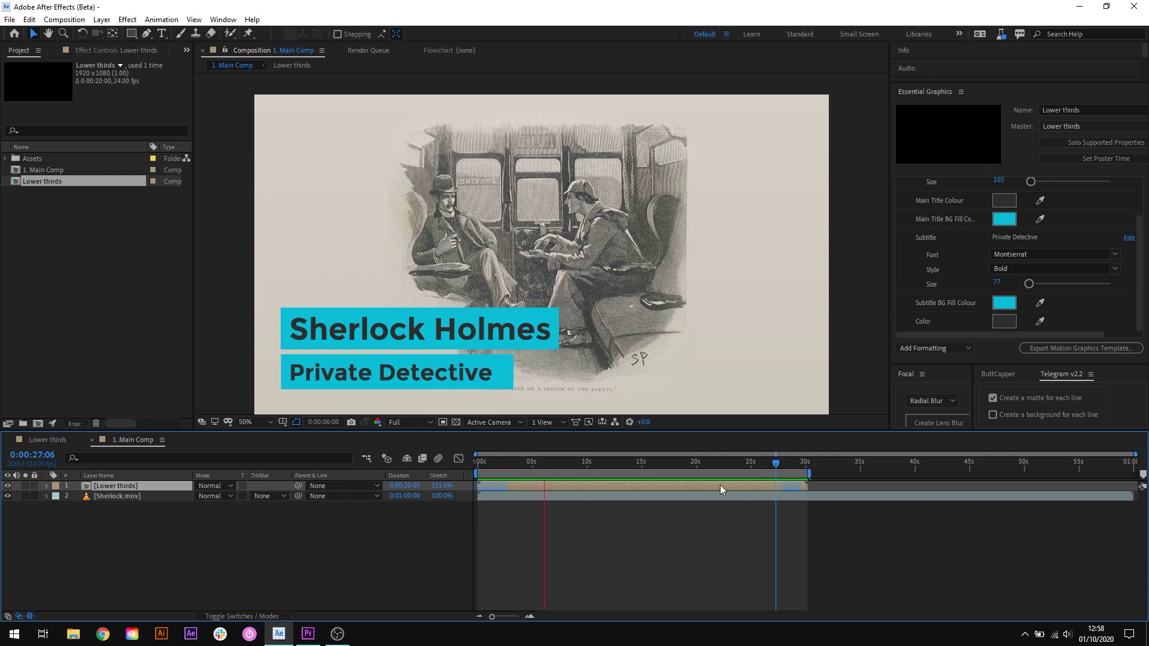
key("space")
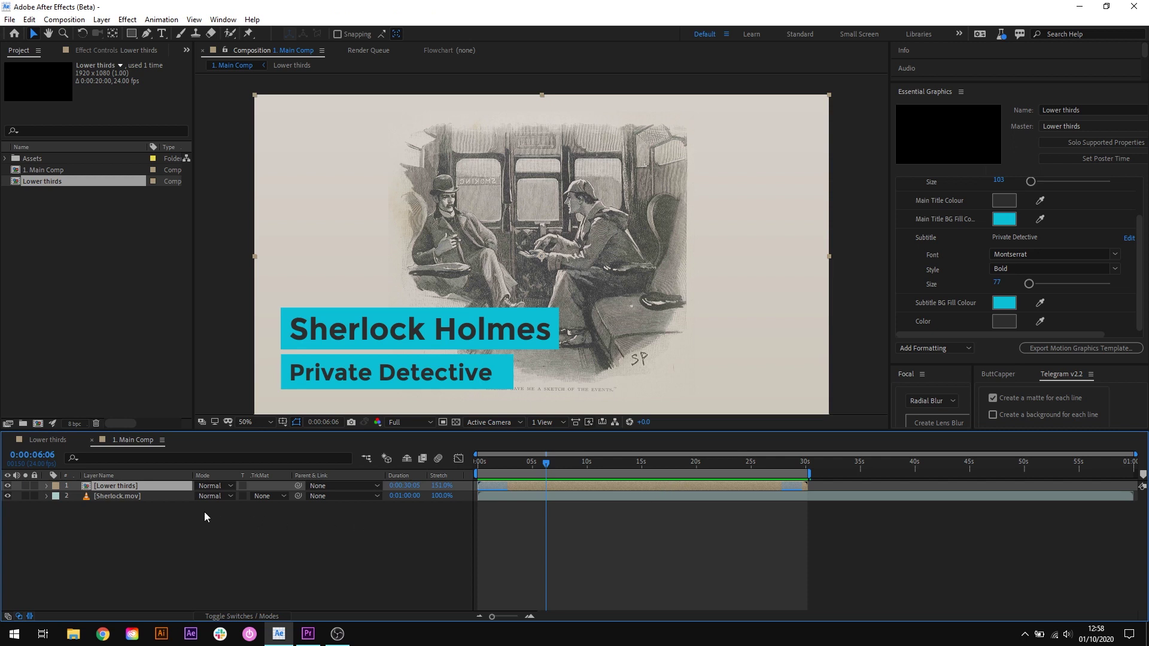
- Open the Lower thirds comp and set its work area from 7 seconds to 9:20
double_click(145, 486)
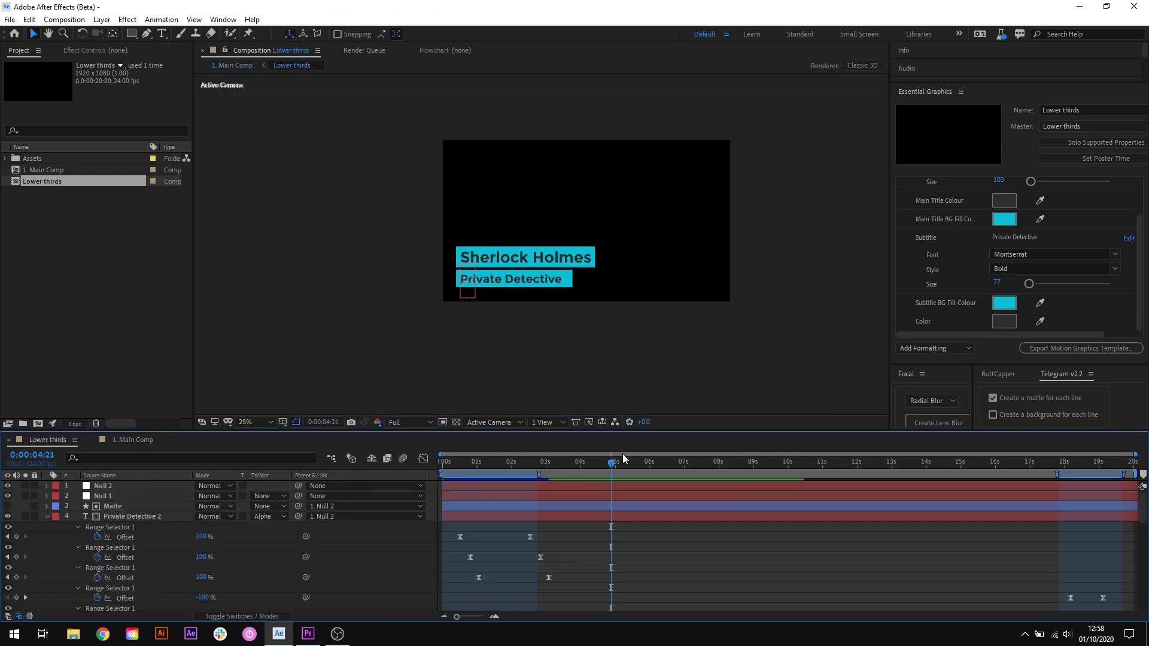
left_click_drag(644, 462, 682, 467)
key("b")
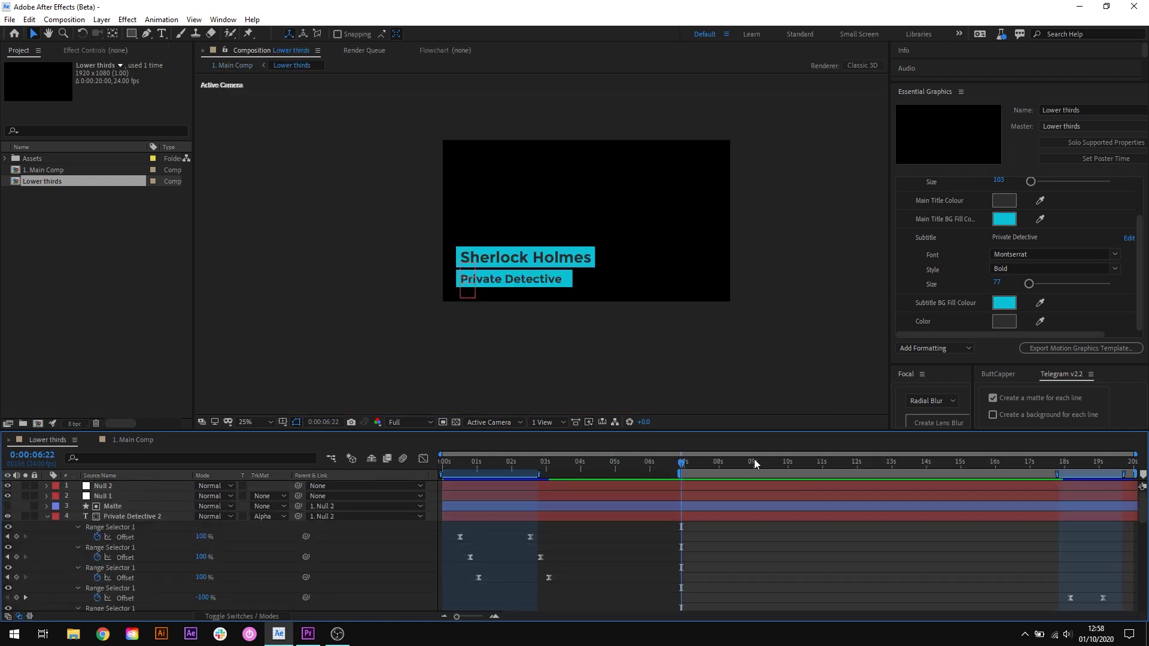
left_click_drag(769, 461, 781, 462)
key("n")
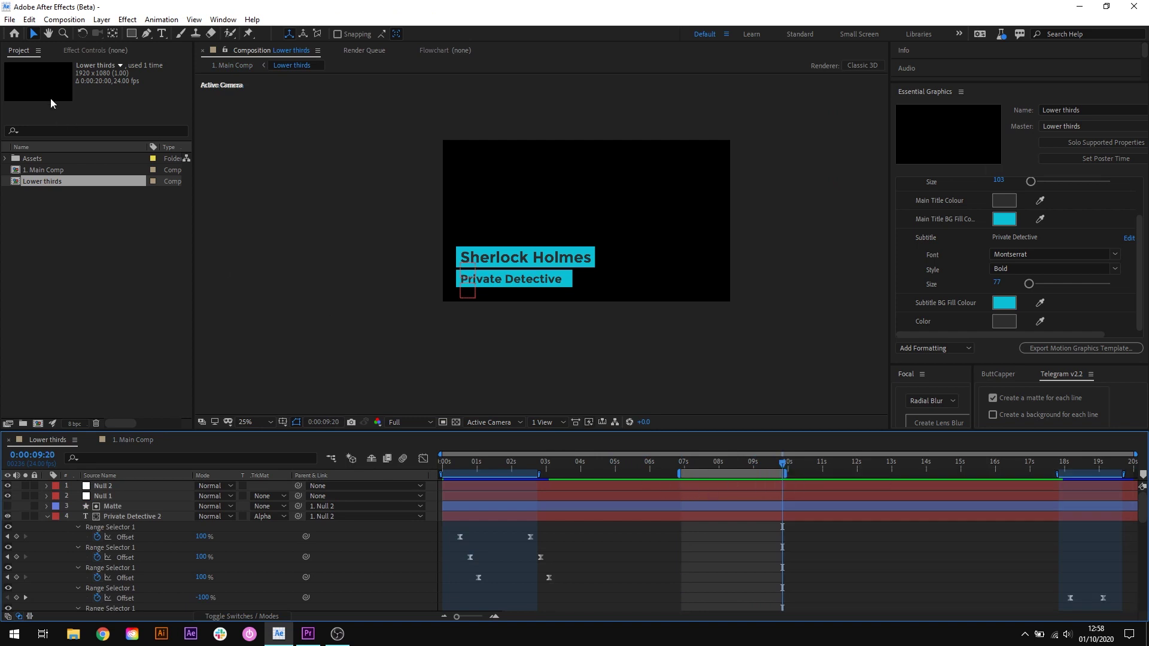
- Create a protected region from the work area, then expand the work area to the whole comp
left_click(64, 19)
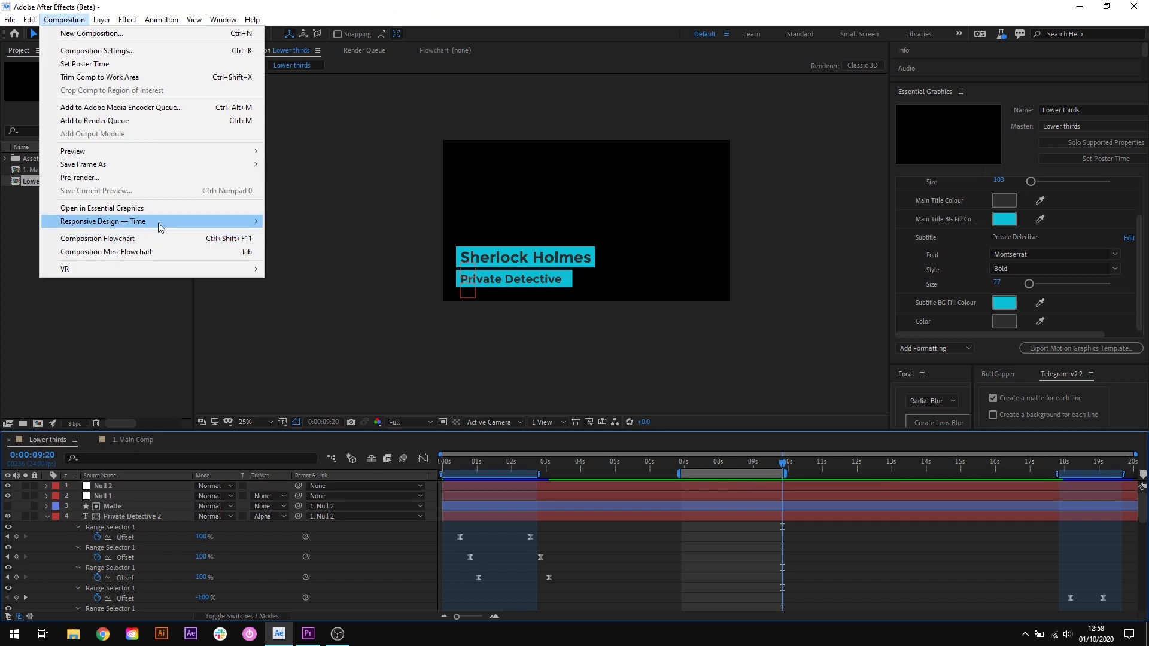
mouse_move(162, 223)
left_click(295, 247)
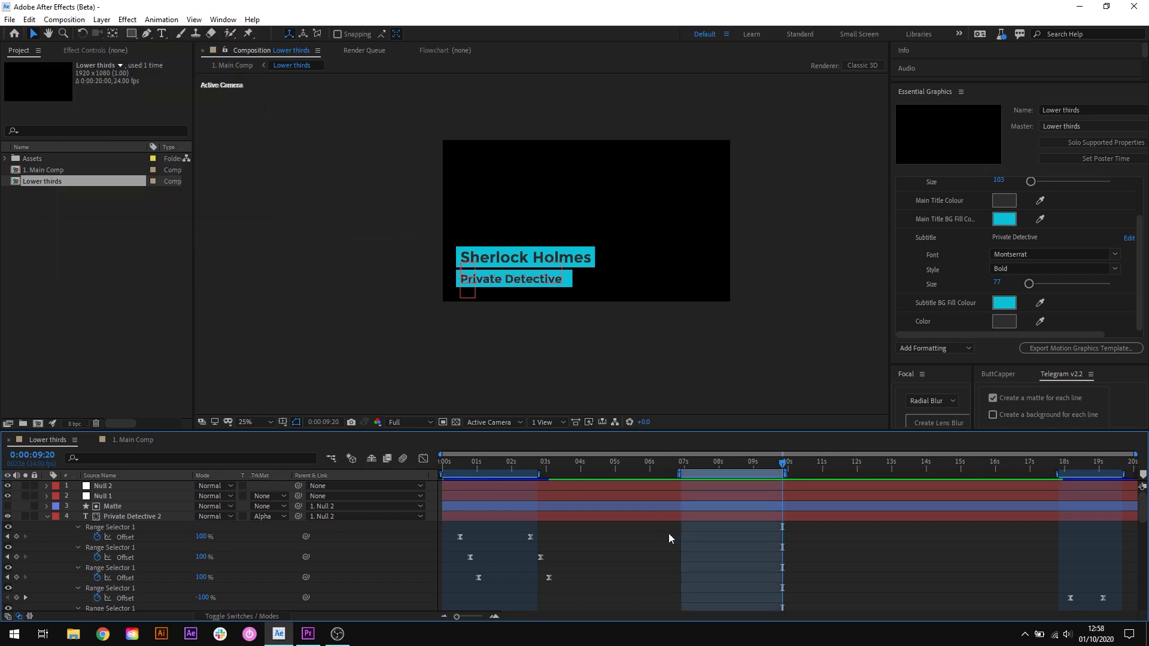
left_click_drag(786, 466, 720, 474)
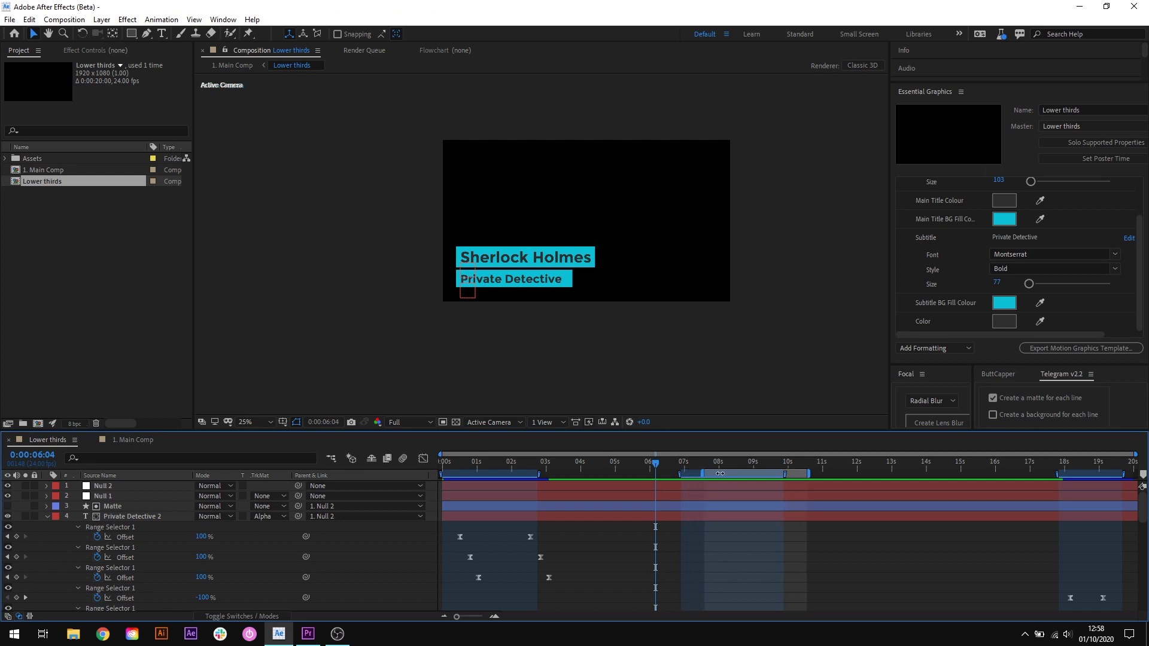
left_click_drag(595, 471, 478, 470)
double_click(658, 475)
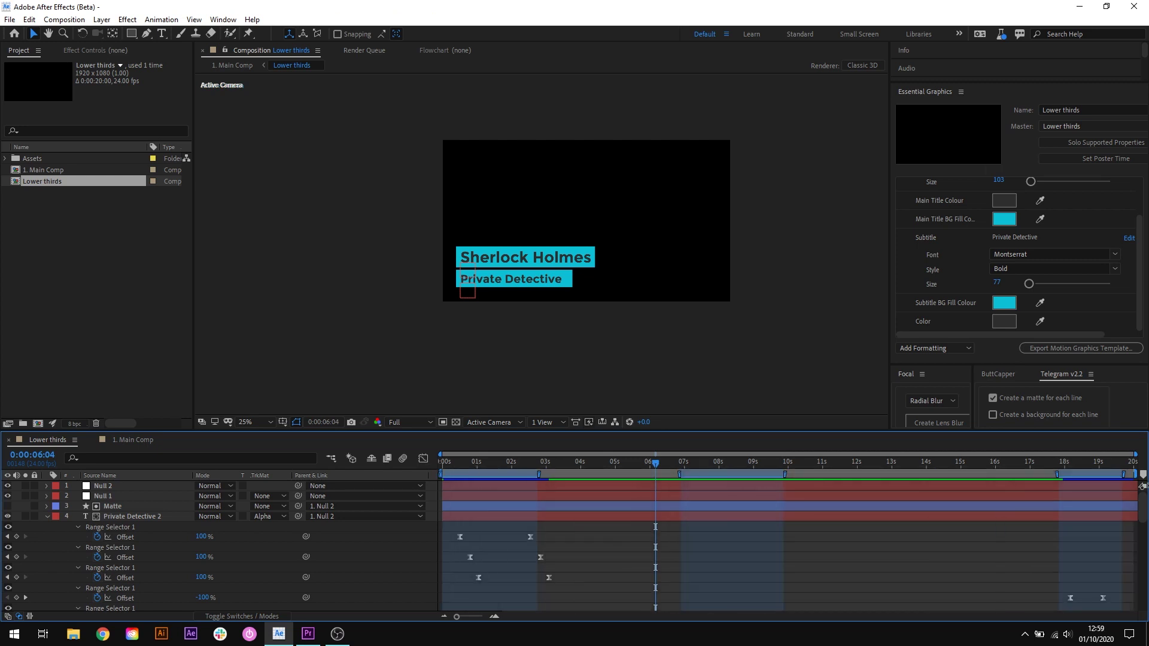
- Put a fresh Lower thirds comp into layer 1 of Main Comp, review it, and switch to Premiere Pro
left_click(135, 439)
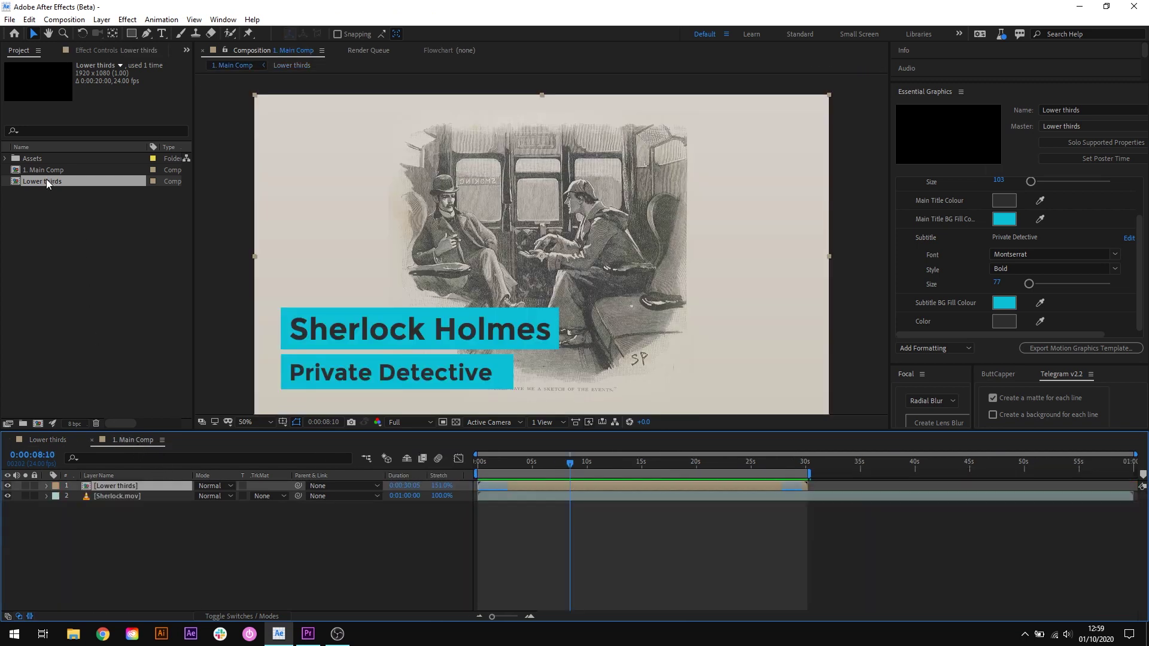
left_click_drag(45, 180, 114, 492)
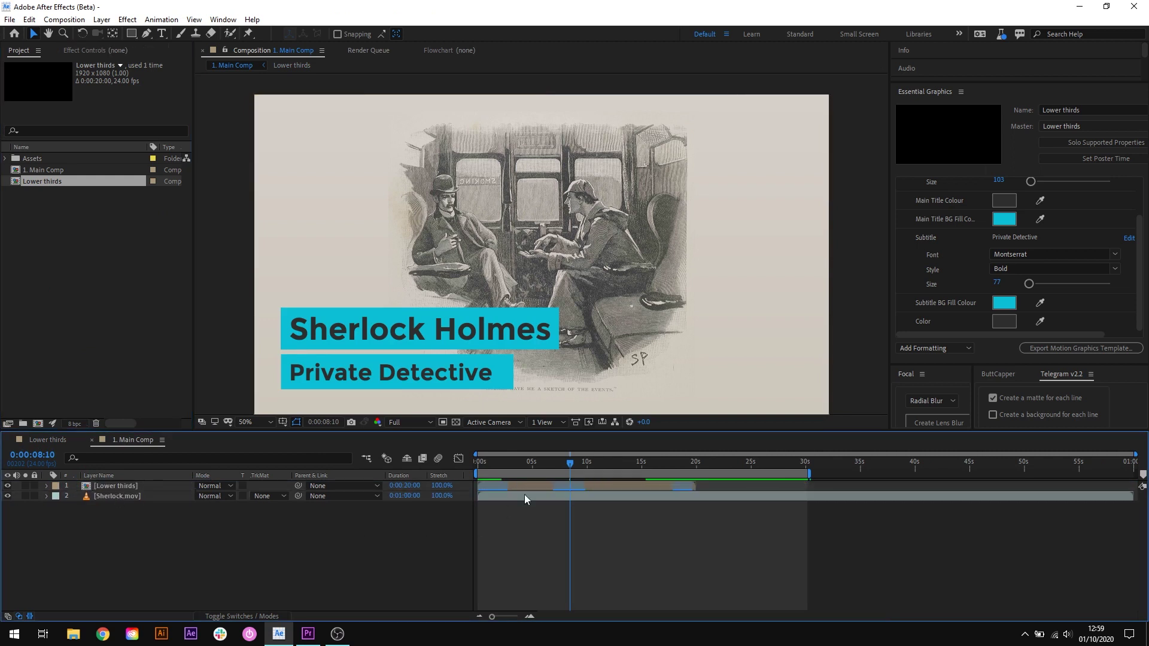
left_click_drag(568, 466, 583, 466)
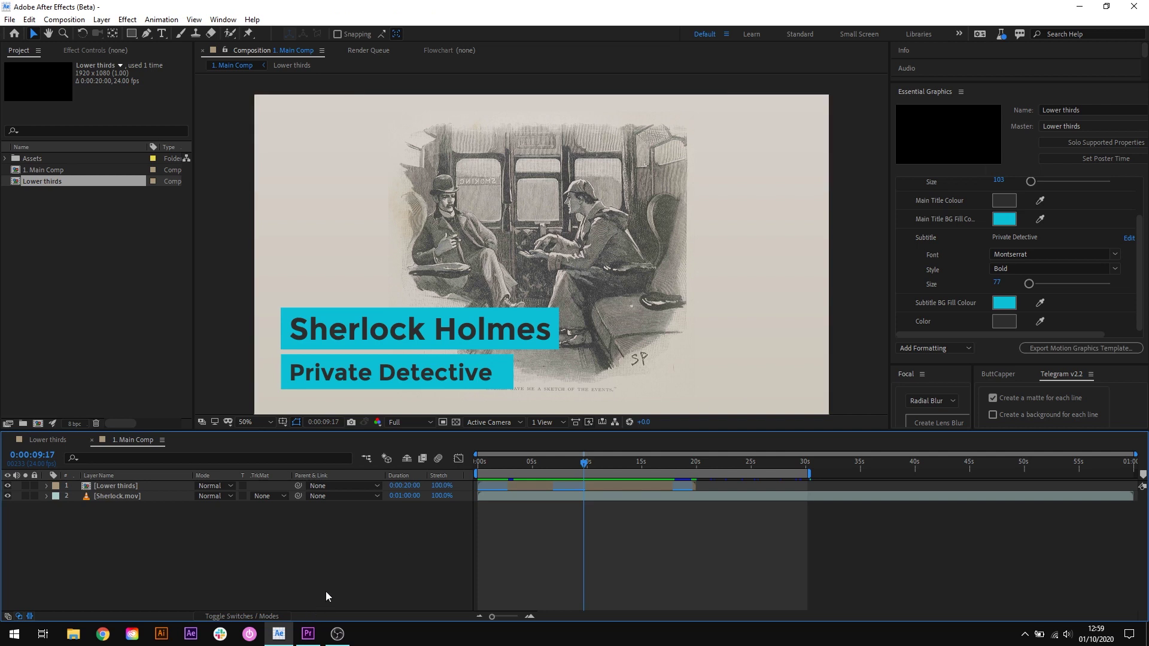
left_click(307, 634)
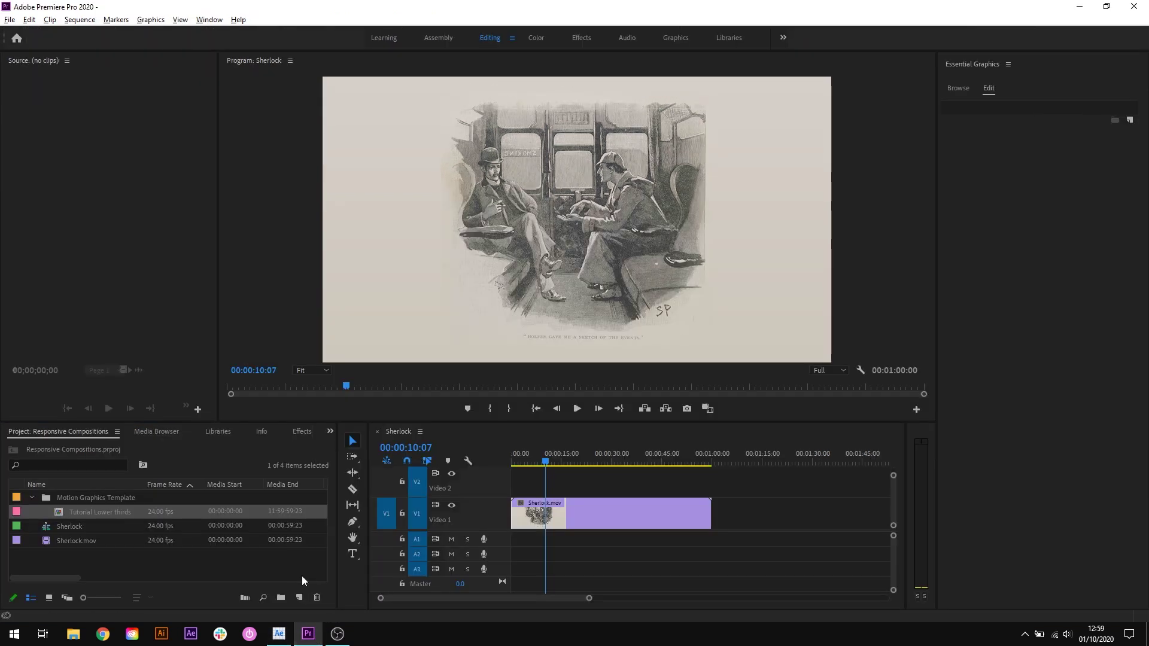
- Place Tutorial Lower thirds on Video 2 above Sherlock.mov and extend it past 45 seconds
left_click(293, 569)
left_click(117, 518)
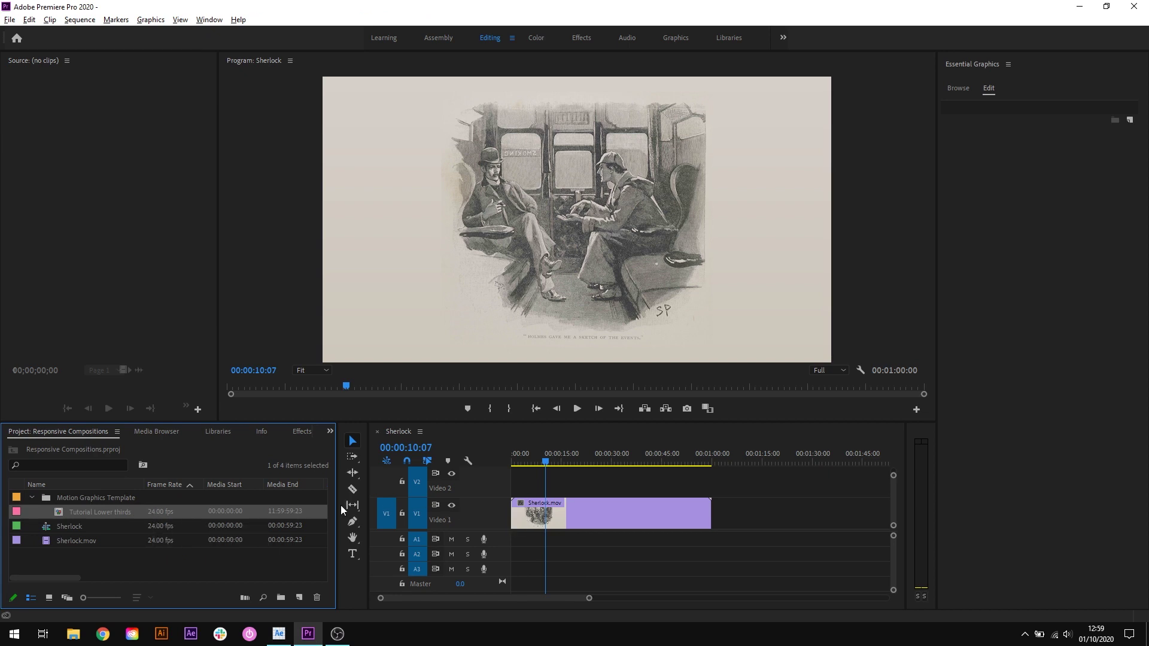
left_click_drag(78, 511, 539, 479)
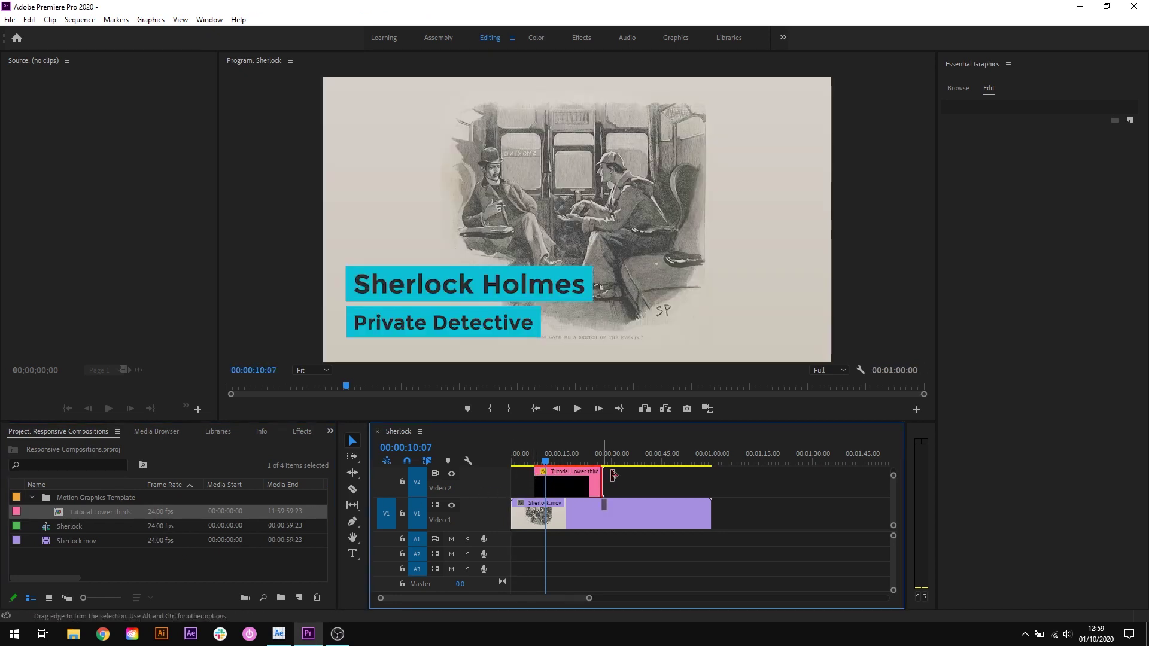
left_click_drag(612, 476, 670, 477)
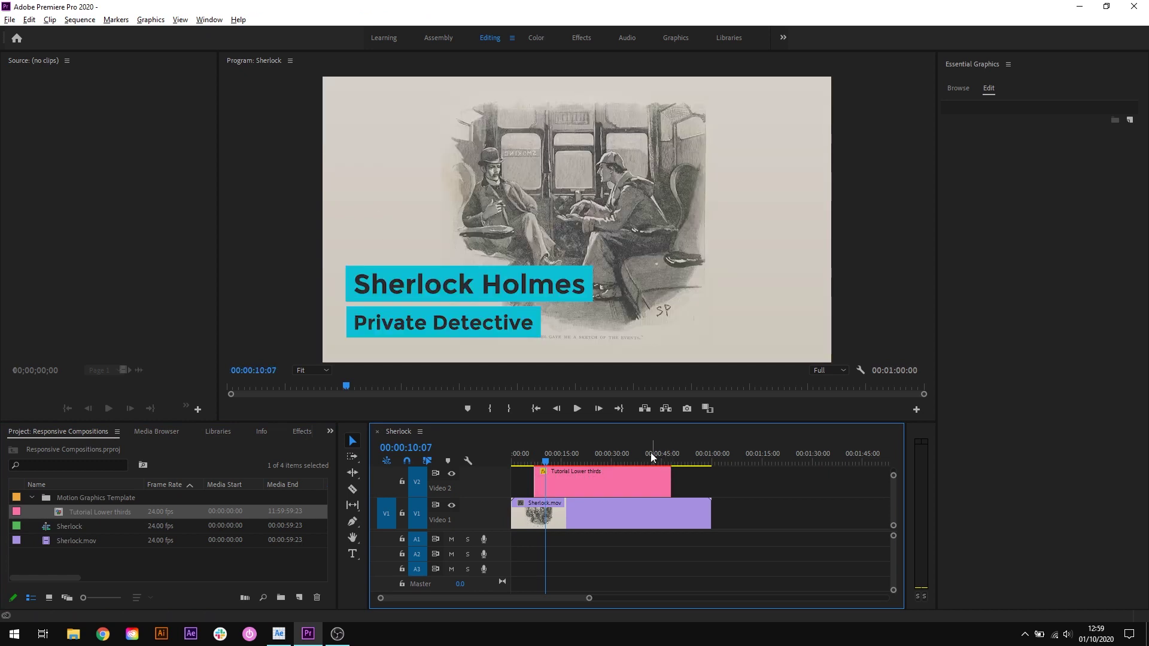
mouse_move(545, 461)
left_mouse_down()
mouse_move(536, 463)
mouse_move(674, 456)
mouse_move(634, 472)
mouse_move(540, 472)
mouse_move(533, 455)
left_mouse_up()
- Trim the lower-third clip to end near 20 seconds, play it through, then lengthen it to about 34 seconds
left_click(534, 459)
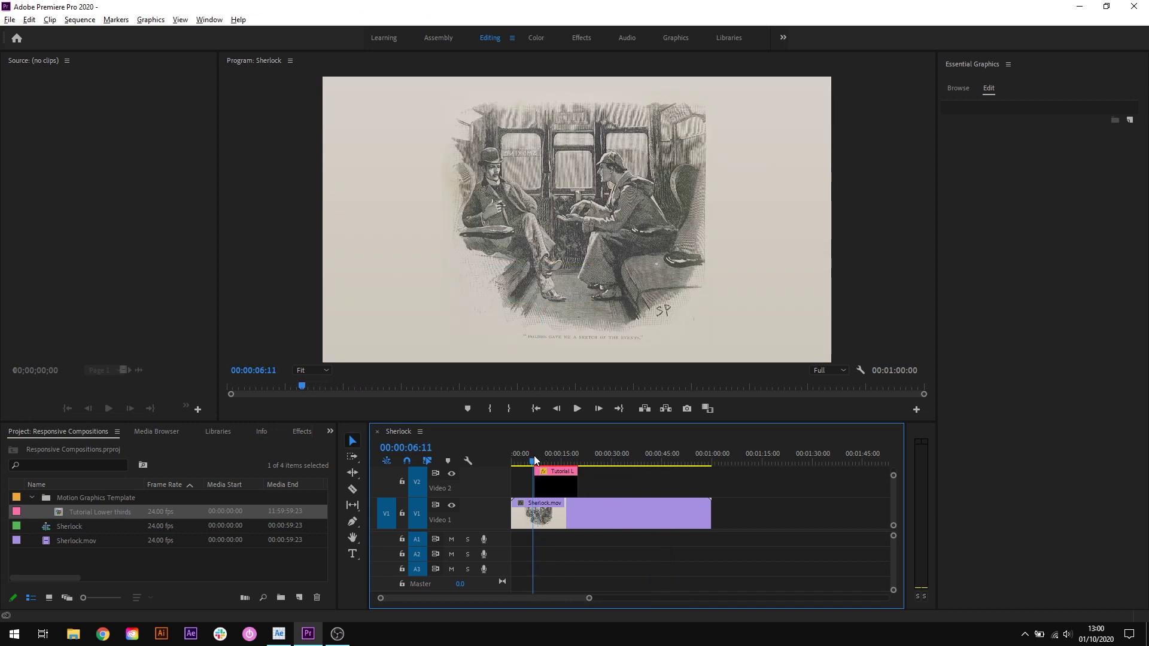
key("space")
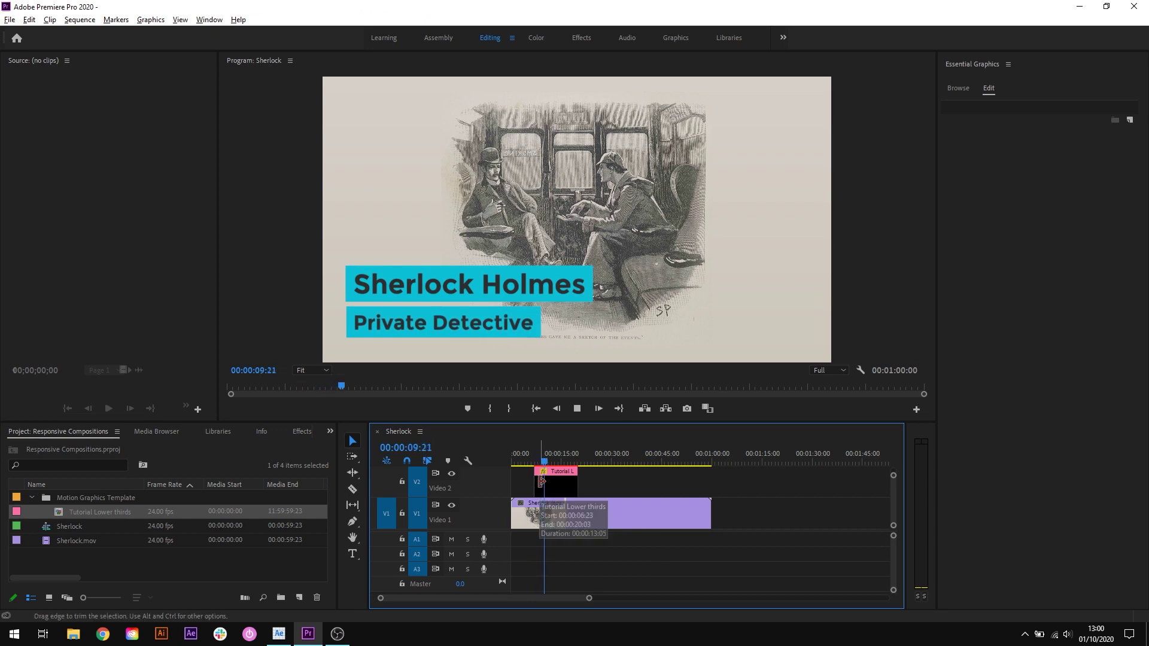
left_click(568, 462)
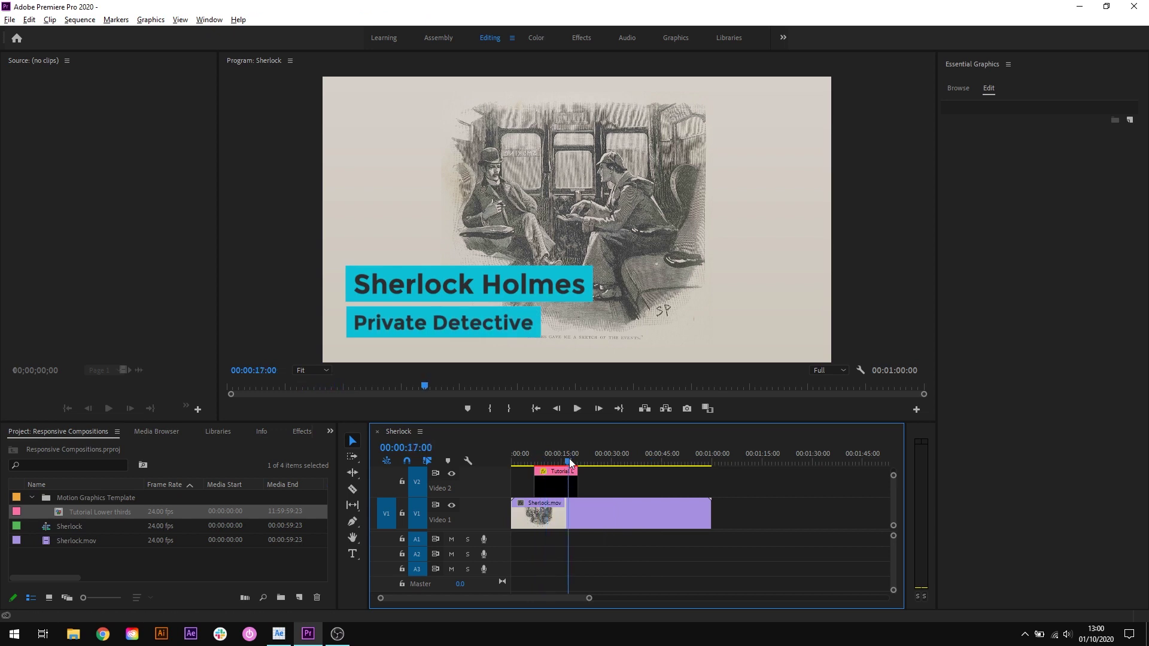
key("space")
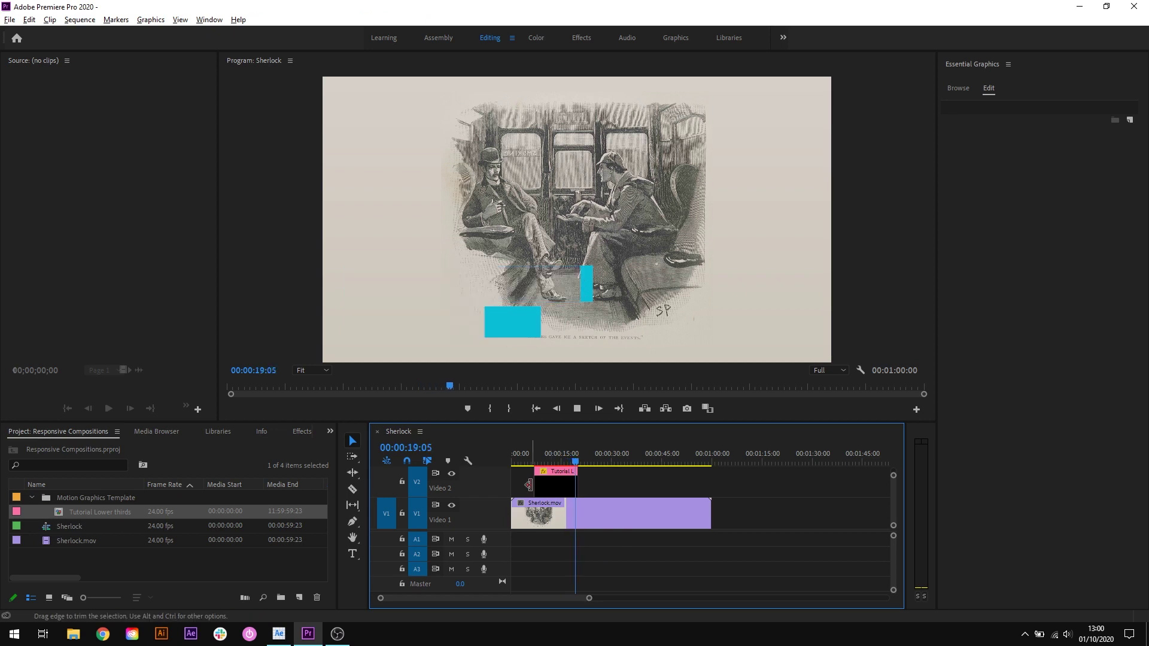
left_click_drag(570, 460, 554, 461)
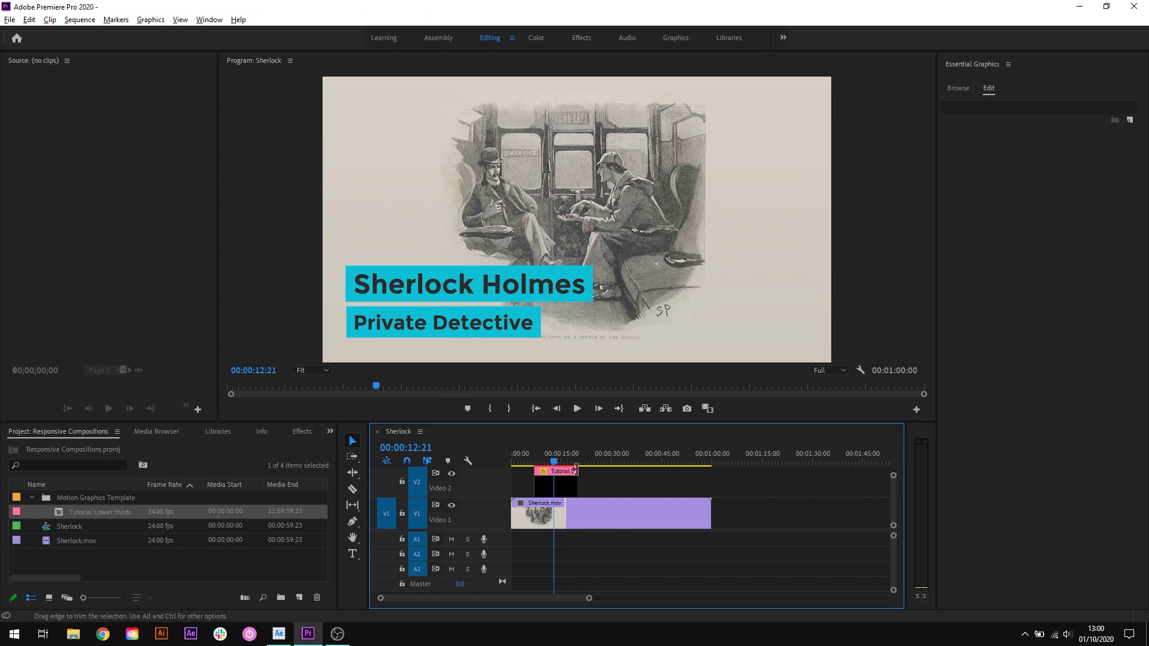
left_click_drag(577, 477, 624, 479)
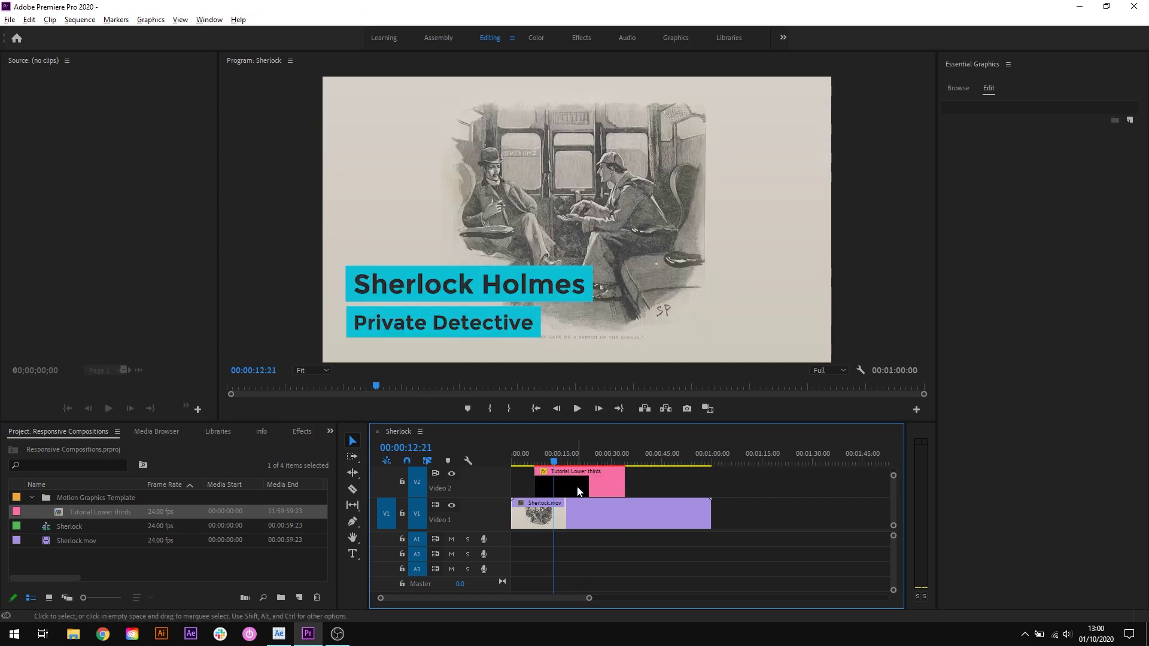